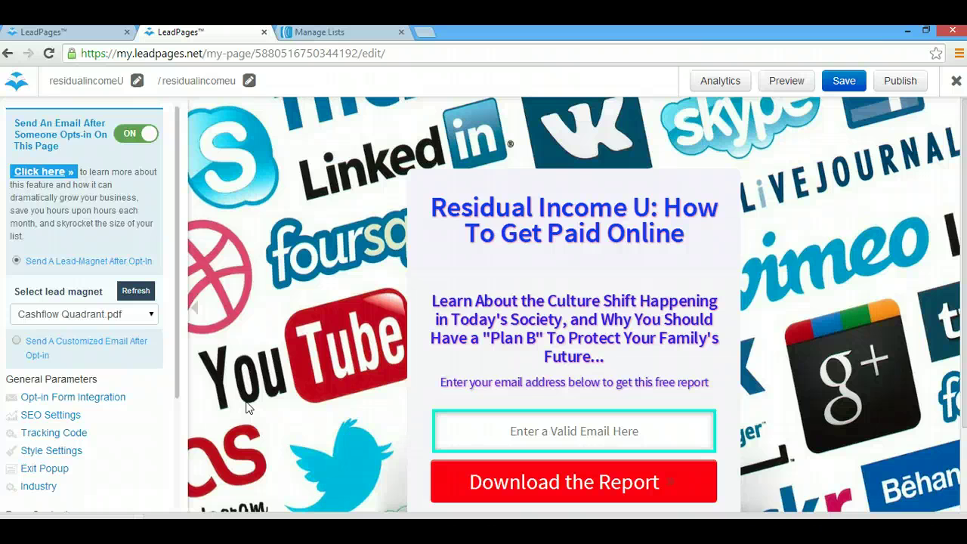
Check the opt-in page's AWeber link to the ResidualINcomeU list, then bring up the Thank You page.
click(280, 205)
click(175, 201)
drag(175, 201, 186, 171)
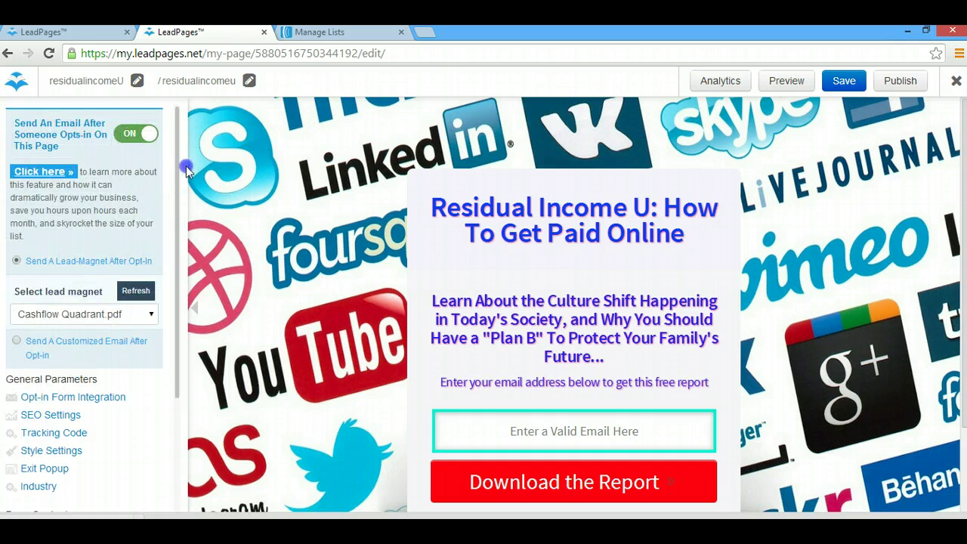
click(108, 401)
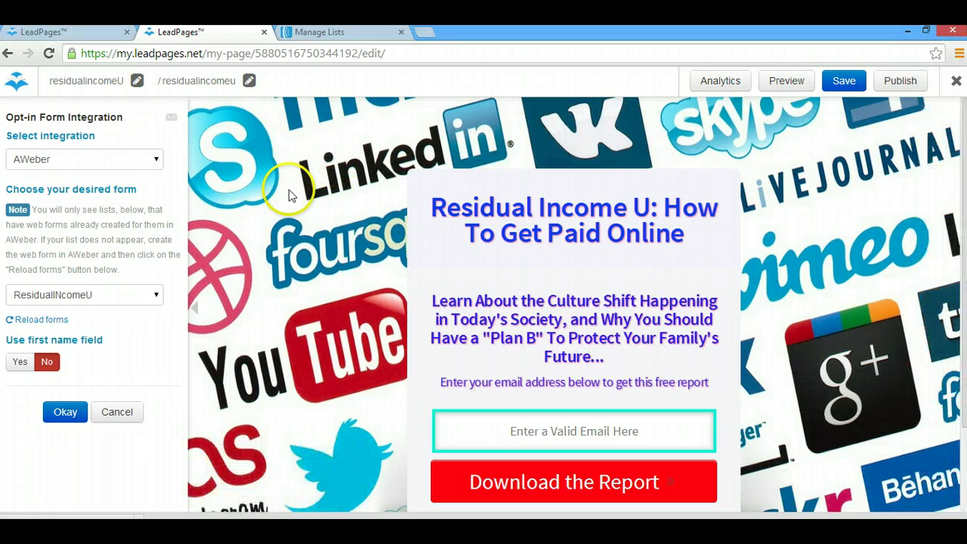
click(57, 33)
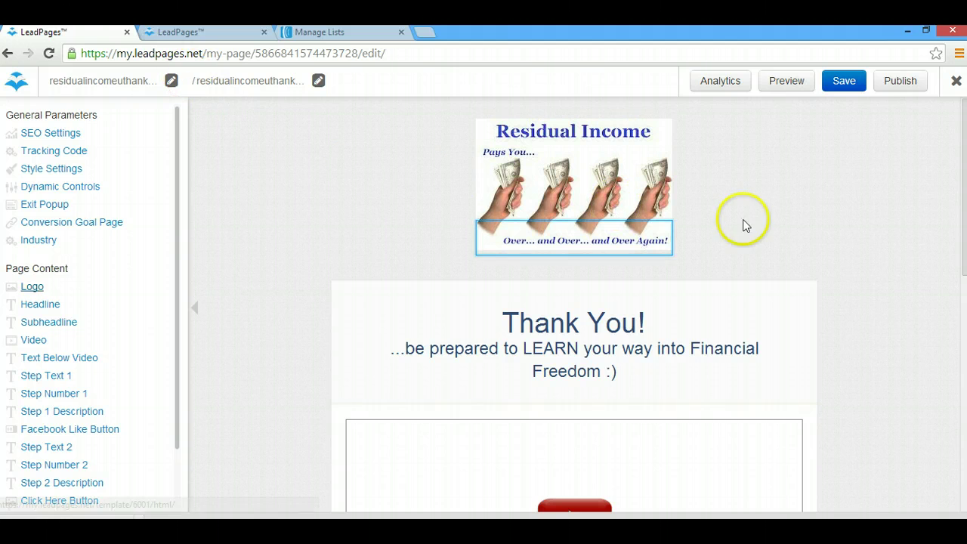
Save the Thank You page and publish it at legacywealth.leadpages.net/residualincomeuthanks/, selecting its URL.
click(857, 87)
click(907, 89)
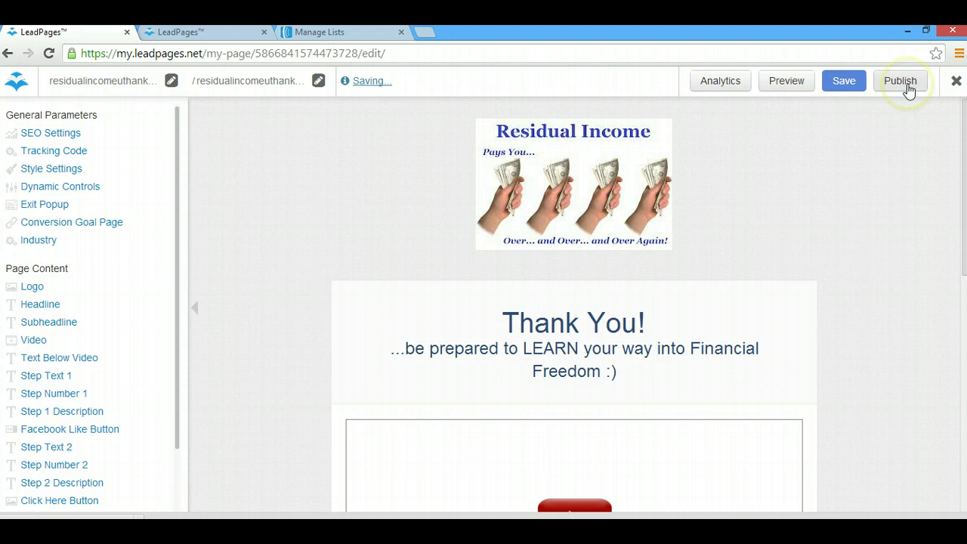
click(908, 87)
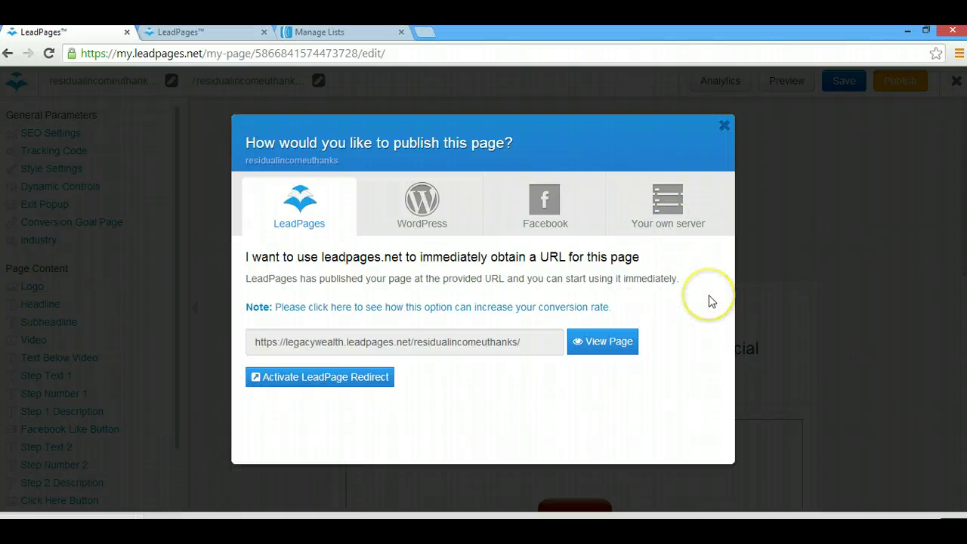
click(504, 345)
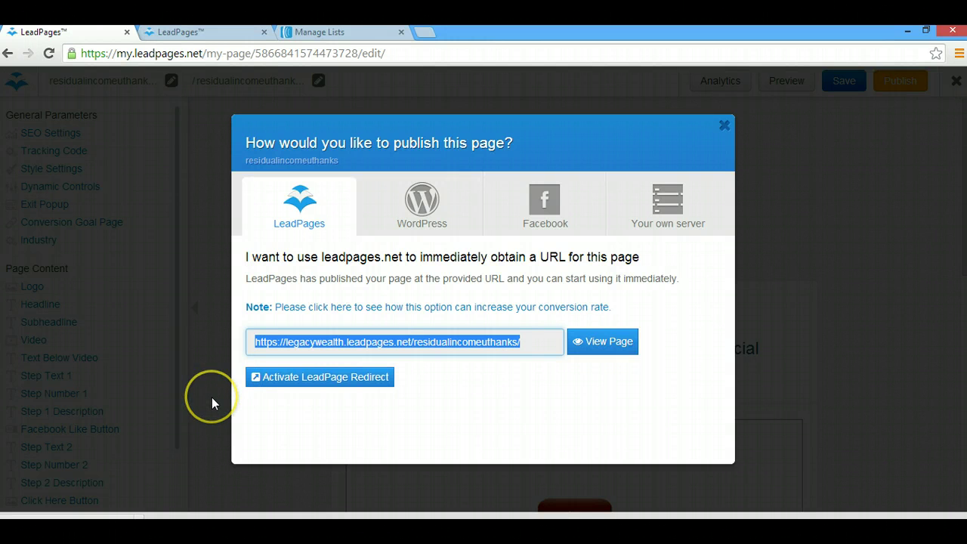
click(723, 127)
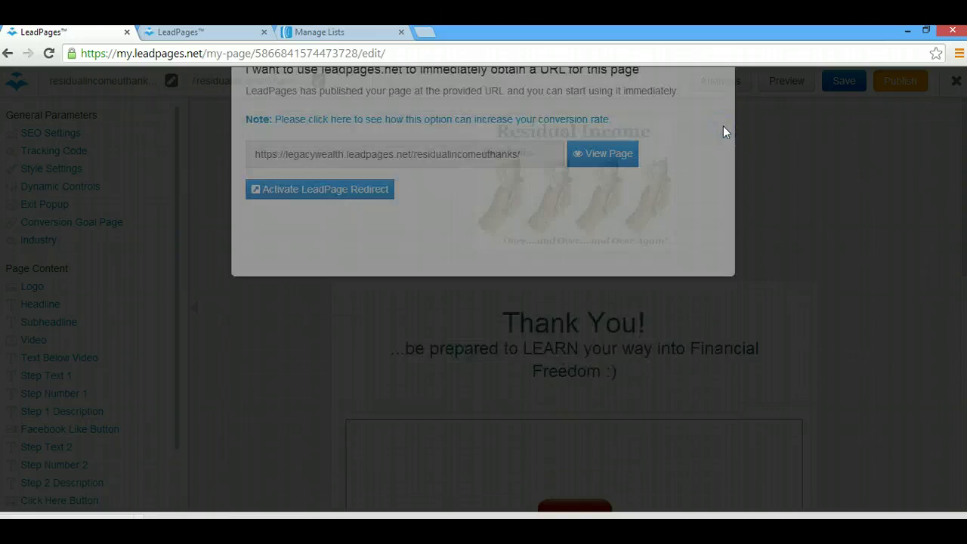
Go to AWeber's Manage Your Lists page and look over the existing email lists.
click(345, 33)
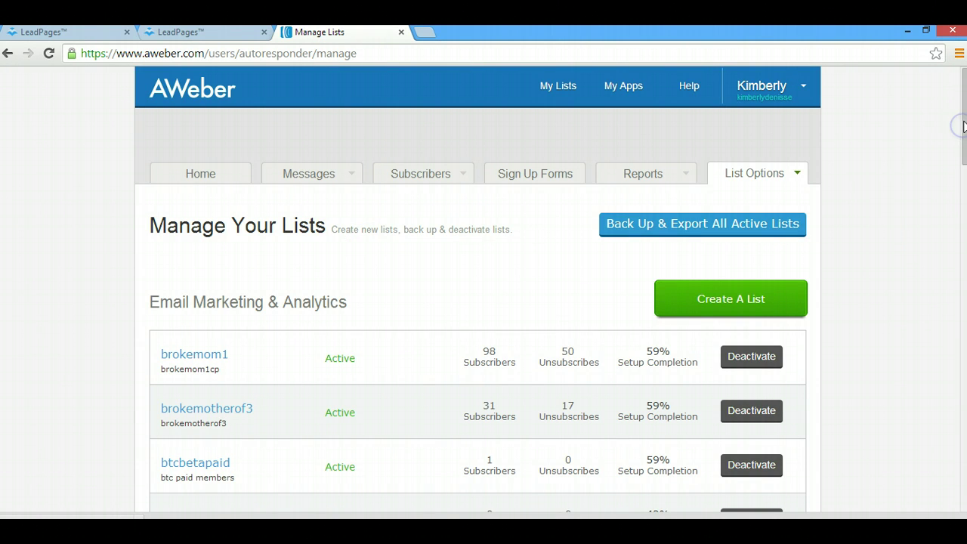
mouse_move(965, 121)
mouse_down()
mouse_move(964, 149)
mouse_move(964, 119)
mouse_up()
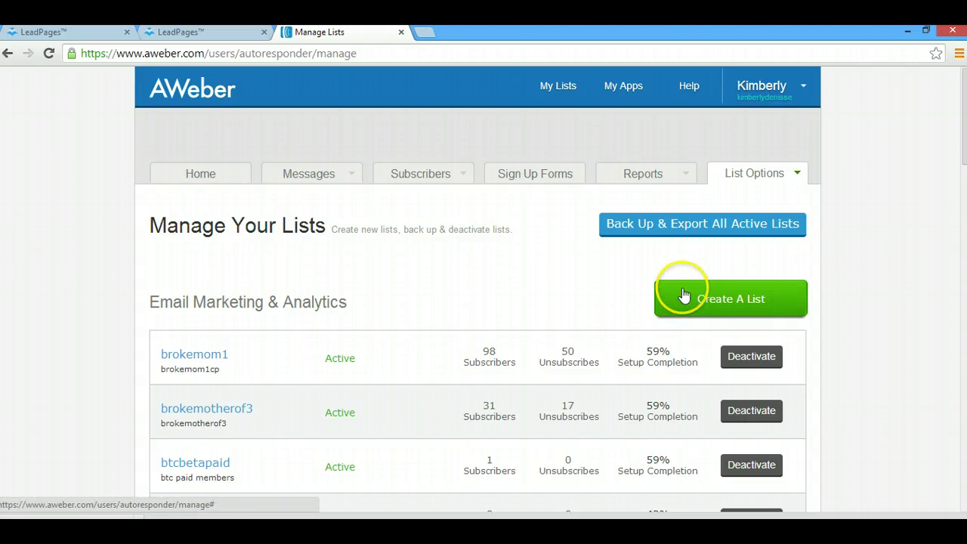
click(739, 300)
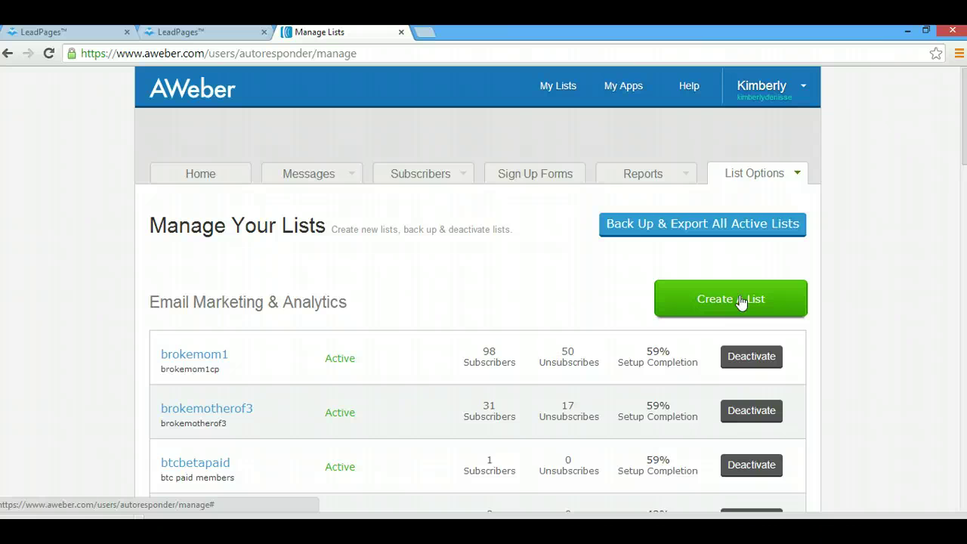
Start a new list, trying names until kimsdemo is confirmed available.
click(740, 301)
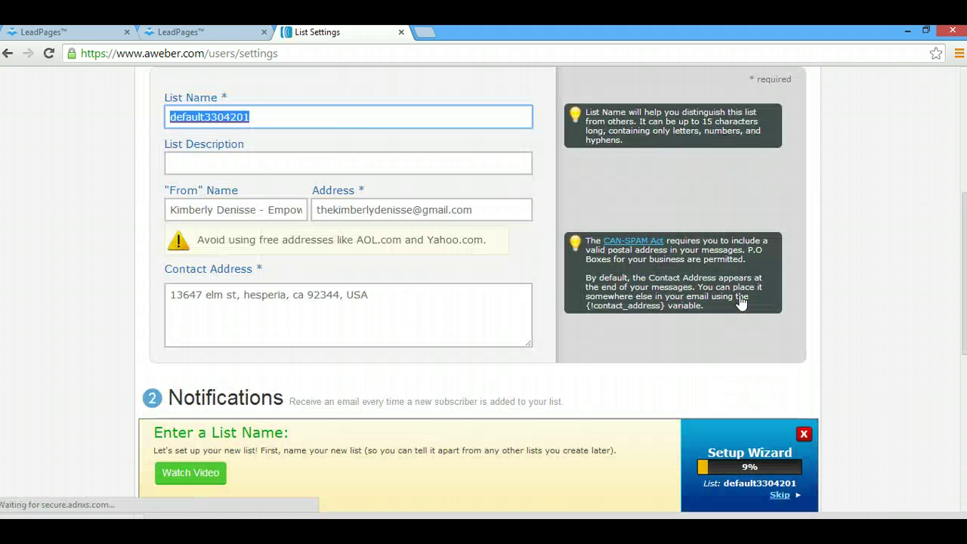
click(538, 236)
key(BackSpace)
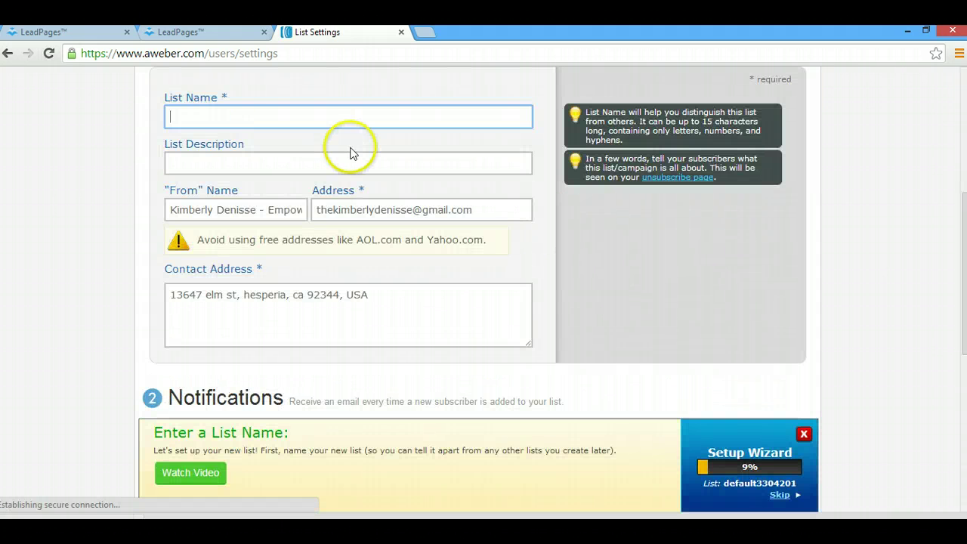
text(default123)
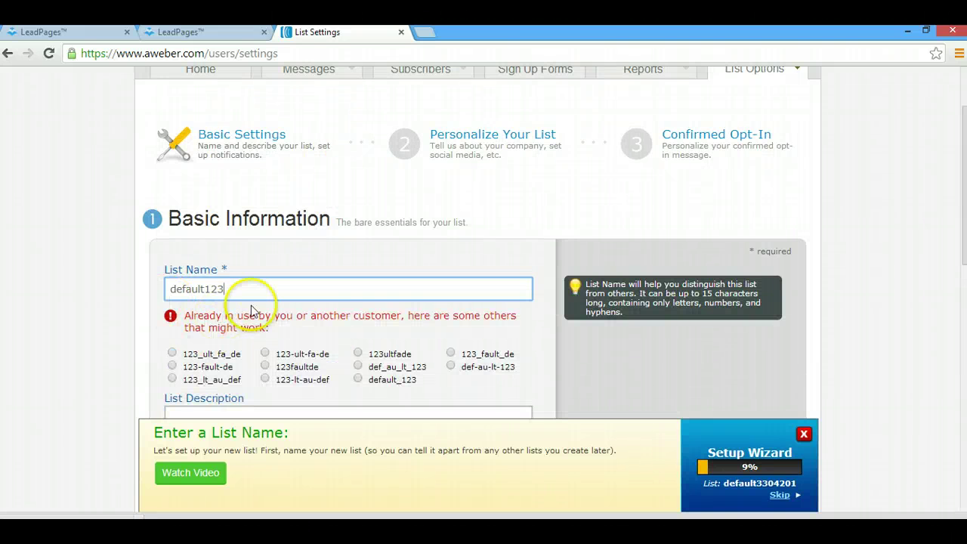
drag(244, 297, 148, 288)
key(BackSpace)
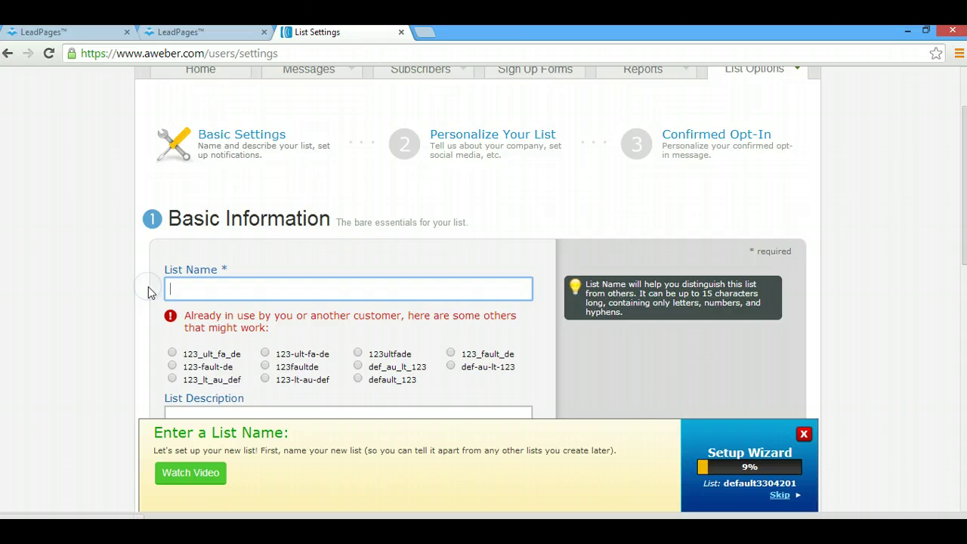
text(abc12345)
click(151, 318)
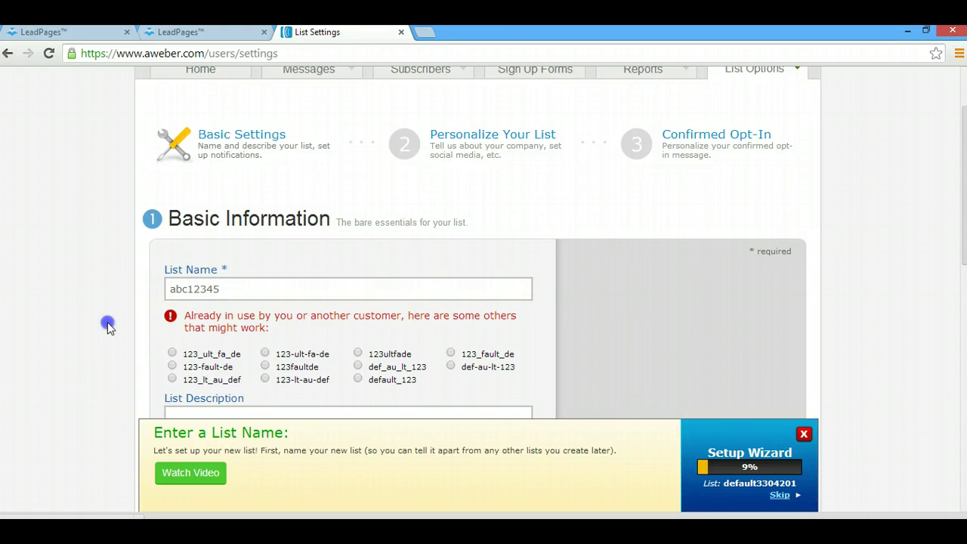
click(173, 353)
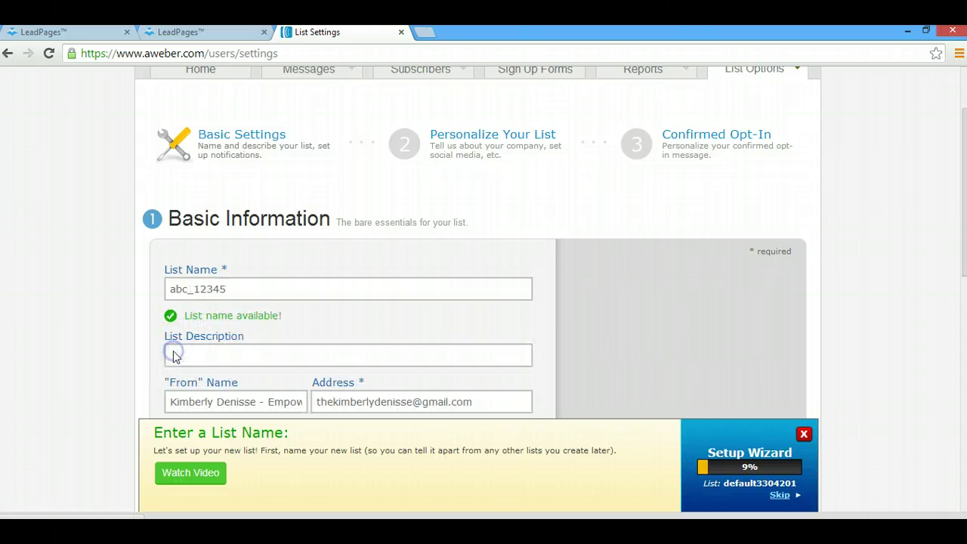
click(264, 292)
drag(263, 292, 37, 272)
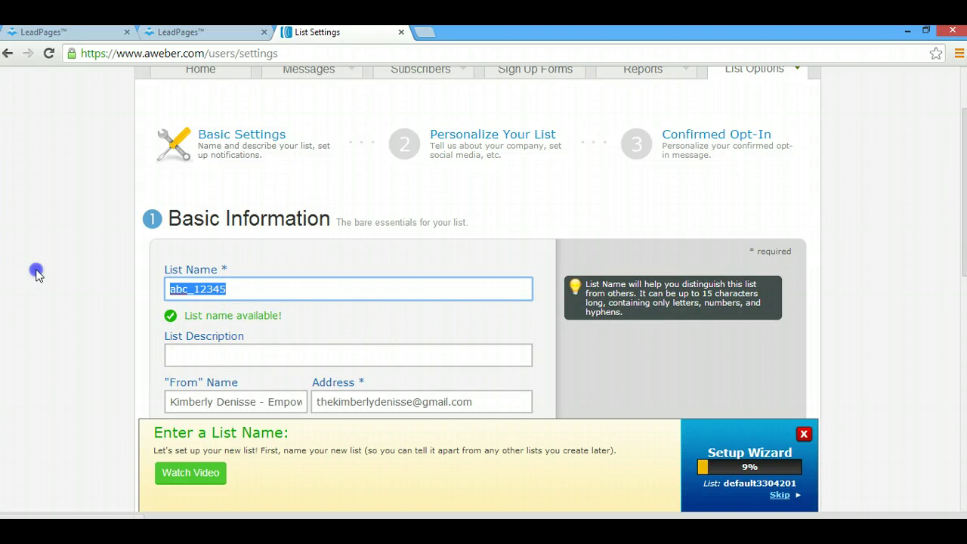
text(kimsdemo)
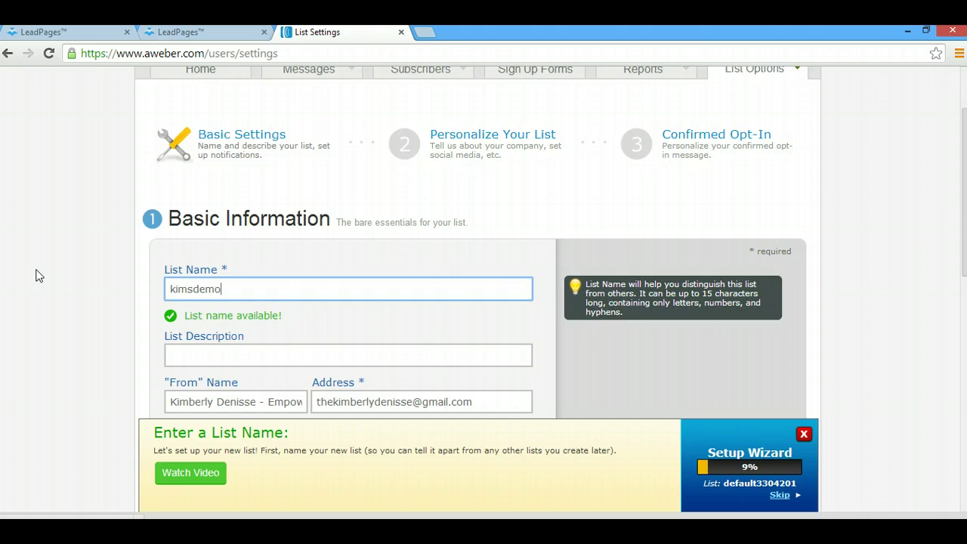
click(92, 318)
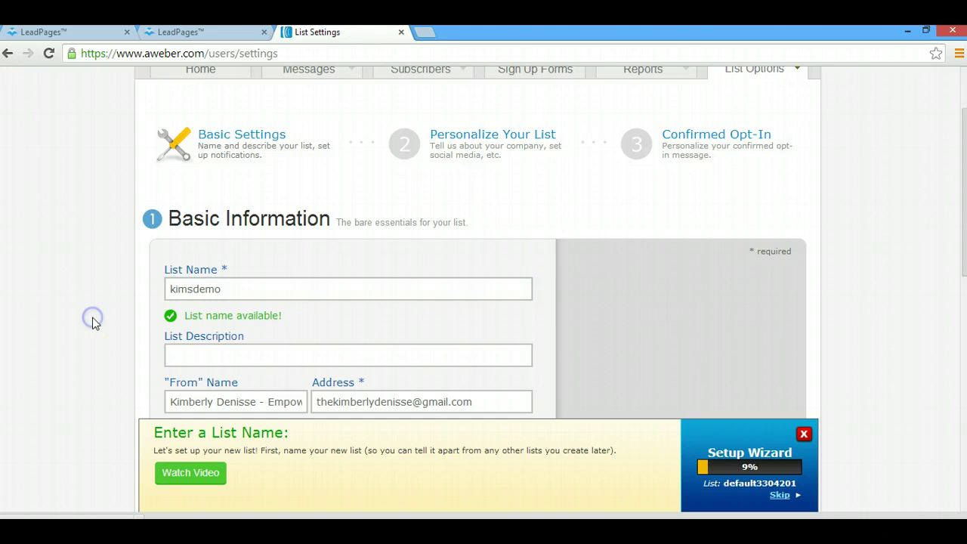
Enter the list description kimsdemo1 and save the list's settings.
click(198, 355)
text(kimsdemo1)
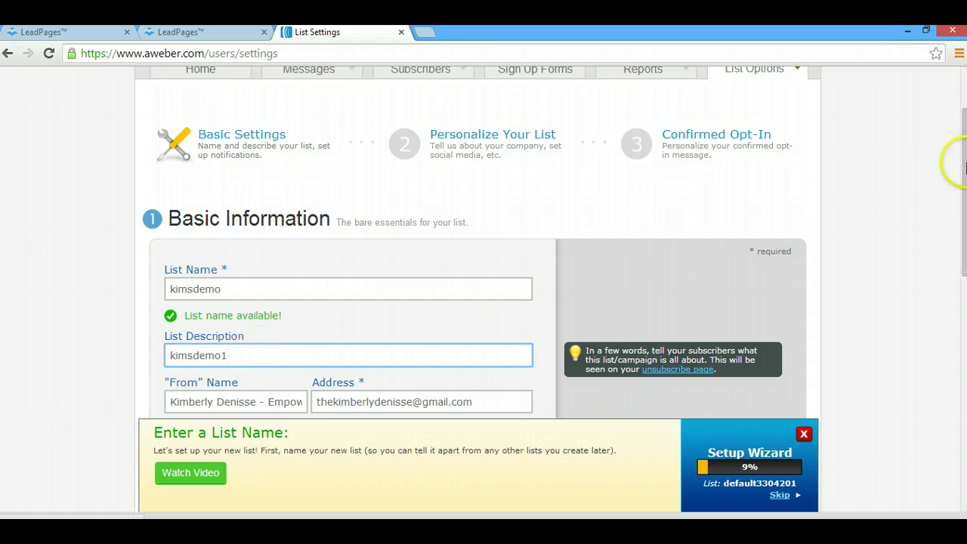
scroll(961, 159, down, 1)
scroll(317, 234, down, 1)
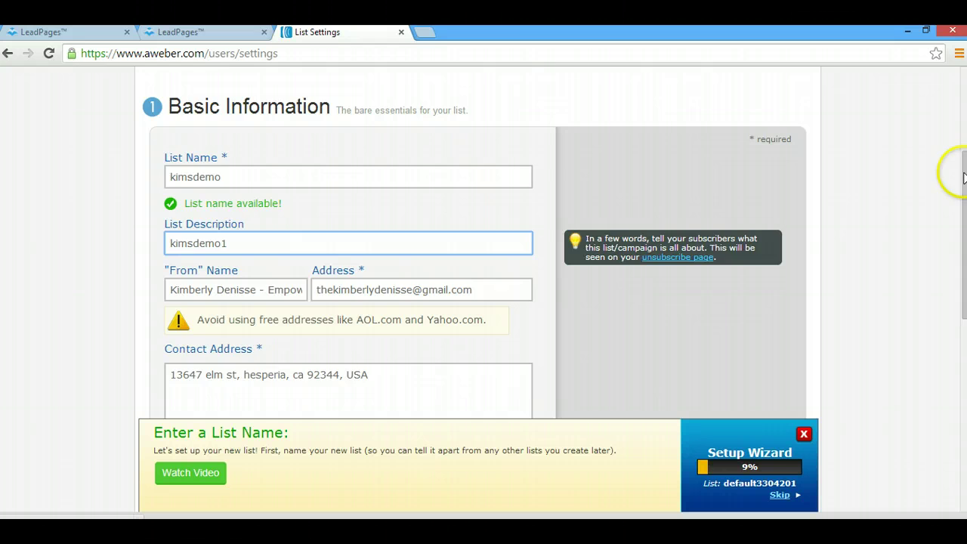
scroll(964, 167, down, 5)
scroll(964, 340, down, 1)
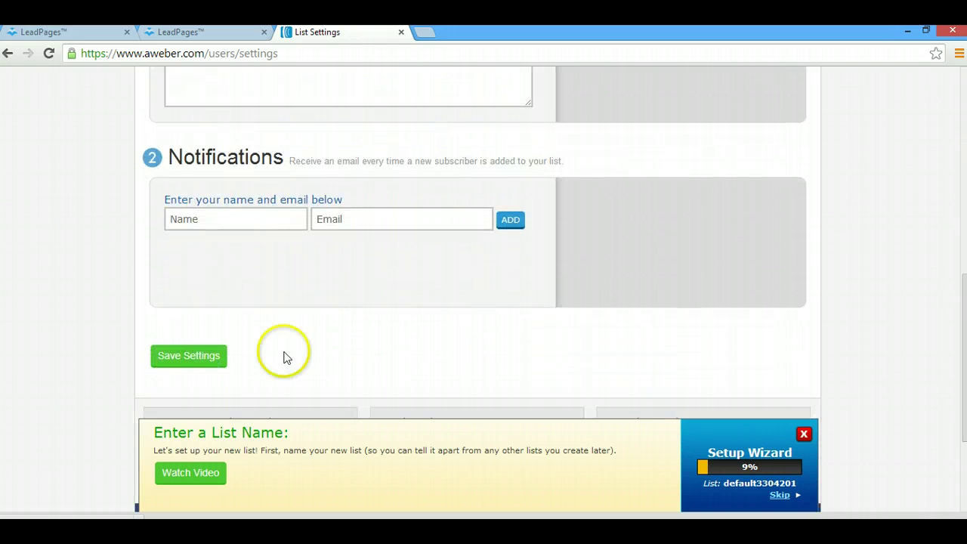
click(205, 356)
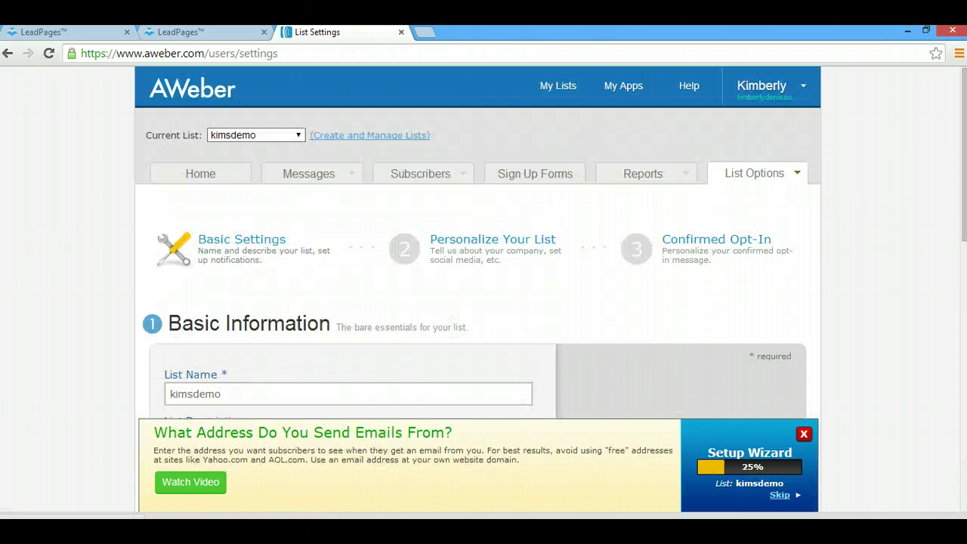
Under Confirmed Opt-In, switch Require Opt-In on Web Forms to OFF, confirm, and save kimsdemo's settings.
click(696, 250)
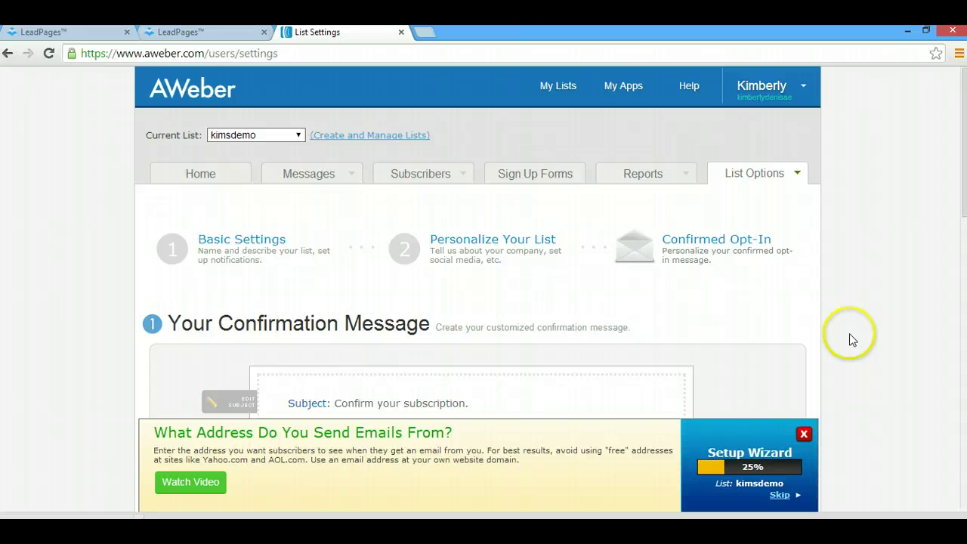
click(804, 434)
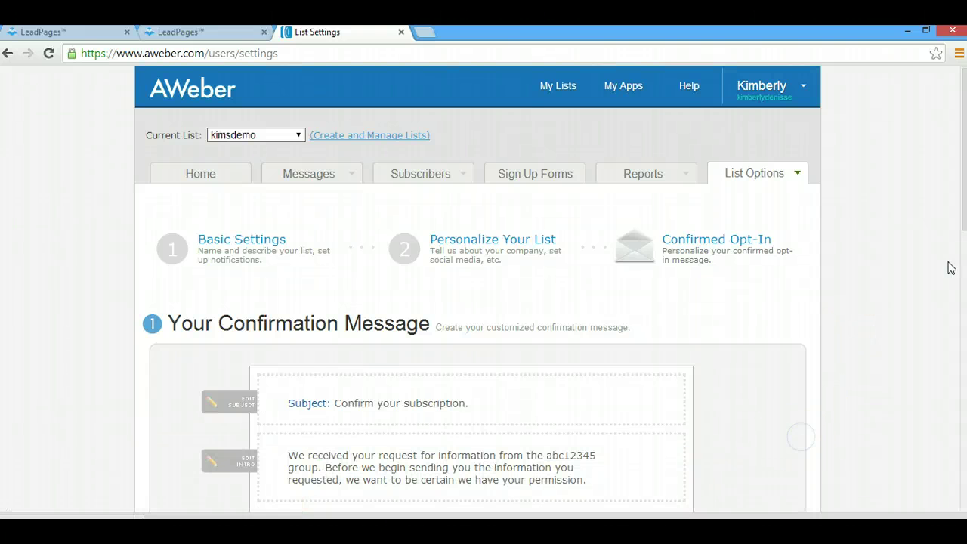
drag(957, 216, 964, 424)
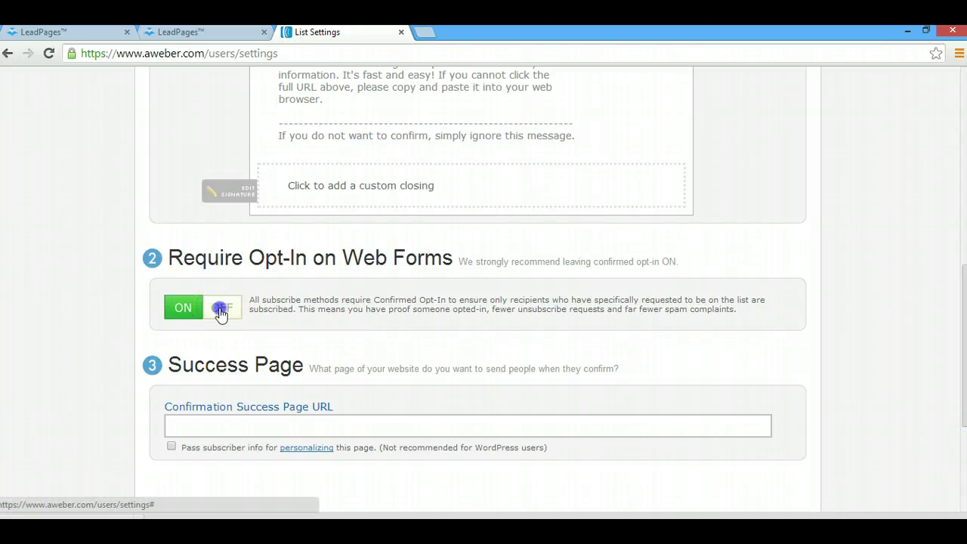
click(220, 310)
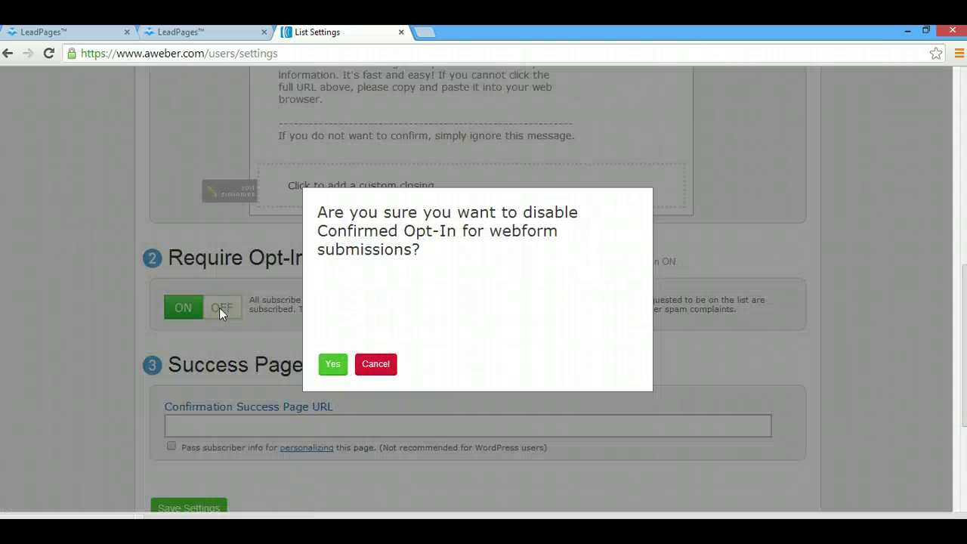
click(336, 368)
click(782, 297)
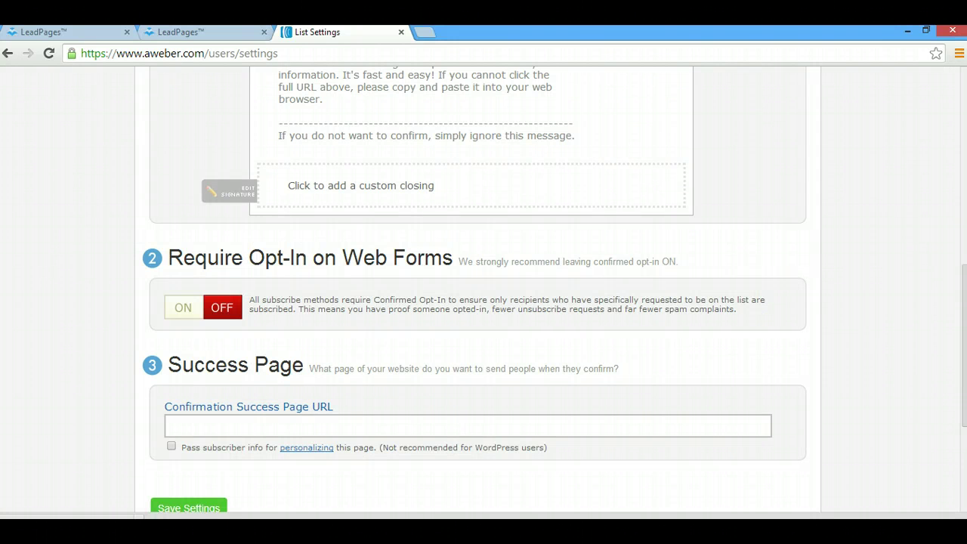
drag(958, 320, 963, 400)
click(824, 361)
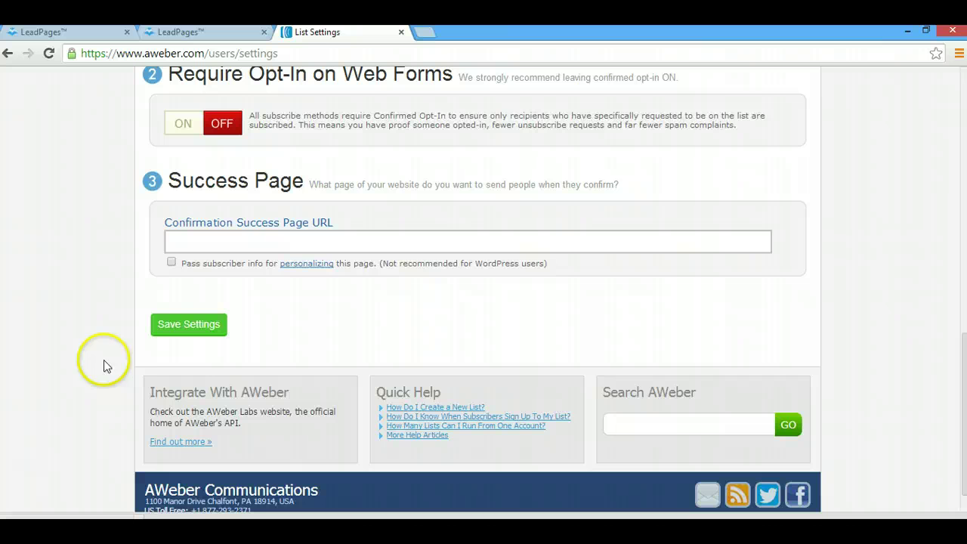
click(198, 331)
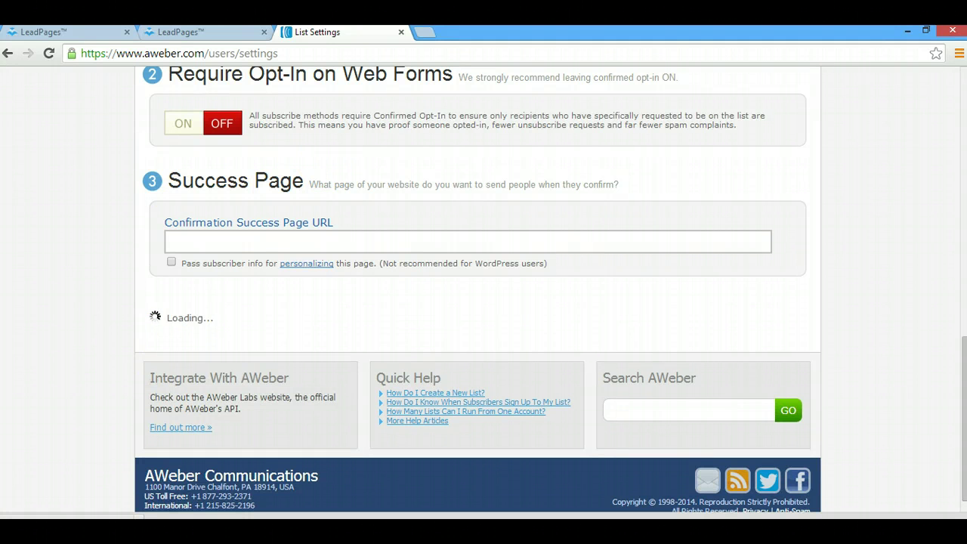
scroll(956, 378, up, 10)
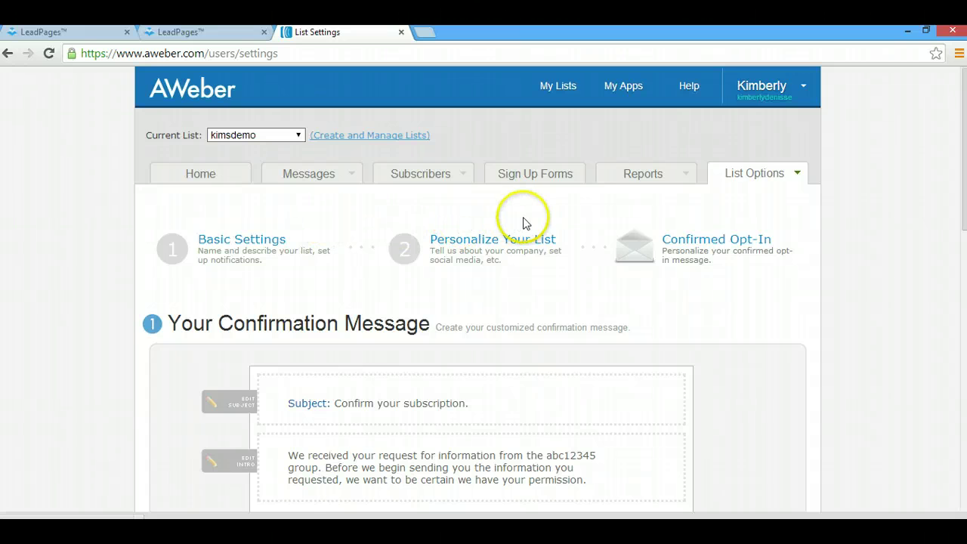
Create a kimsdemo sign-up form, delete its Name field so only Email remains, and save it.
click(540, 182)
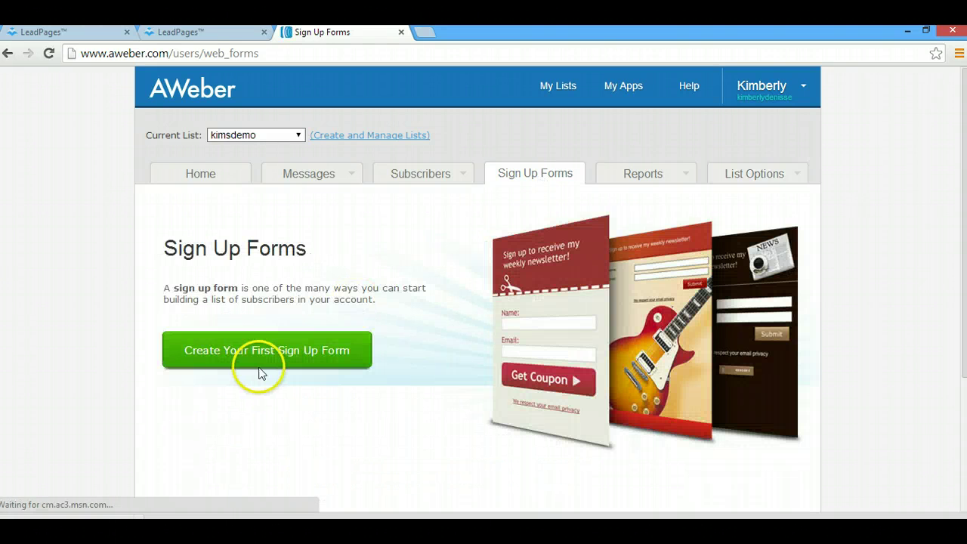
click(239, 349)
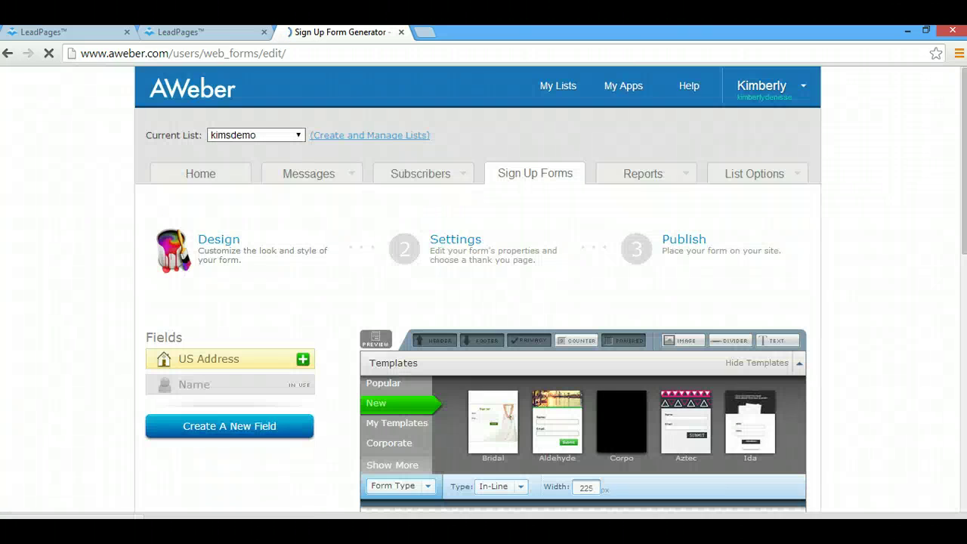
drag(958, 156, 965, 297)
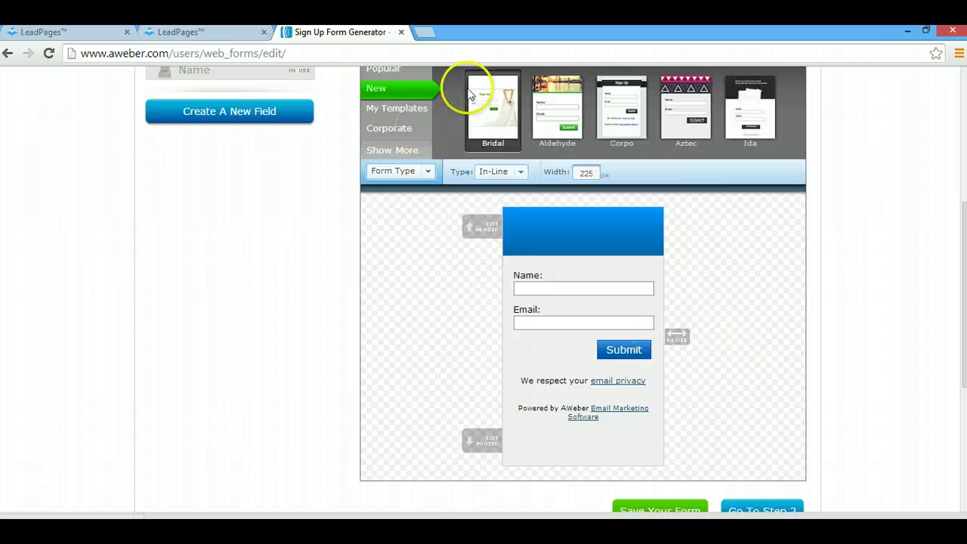
click(559, 109)
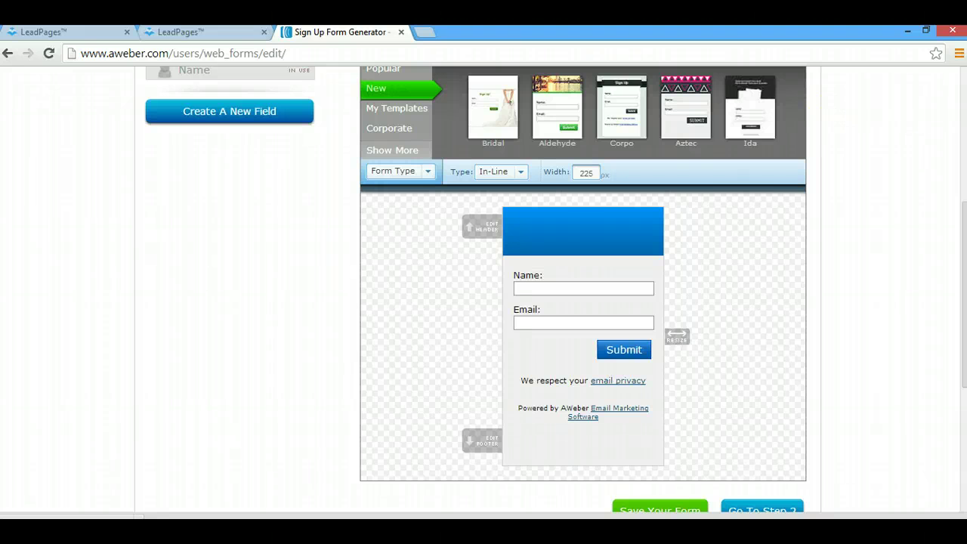
mouse_move(964, 217)
mouse_down()
mouse_move(962, 260)
mouse_move(964, 207)
mouse_move(962, 321)
mouse_move(963, 226)
mouse_up()
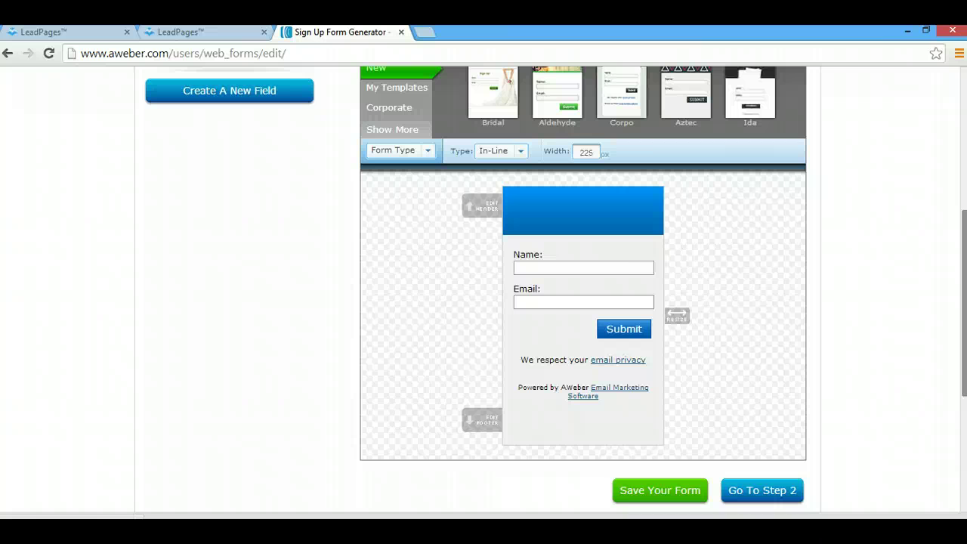
mouse_move(622, 268)
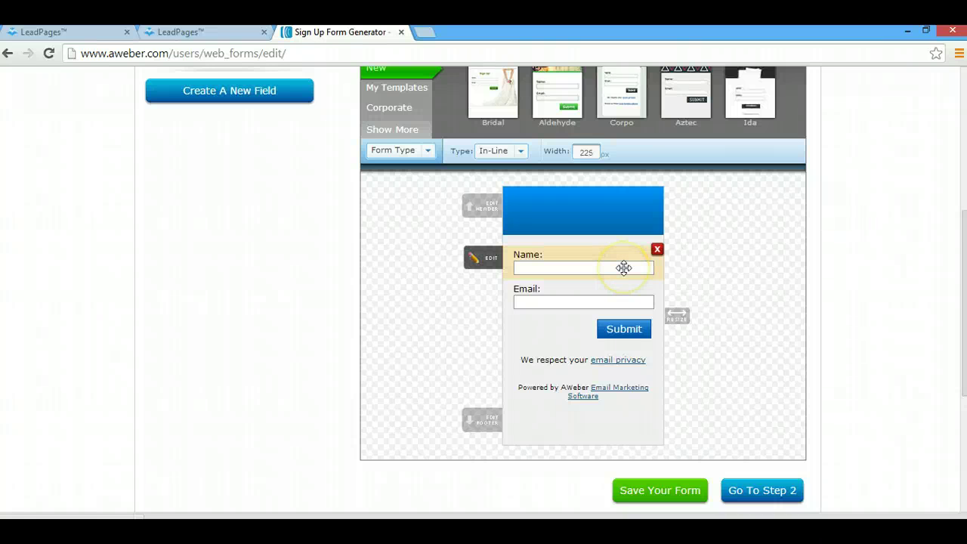
click(657, 249)
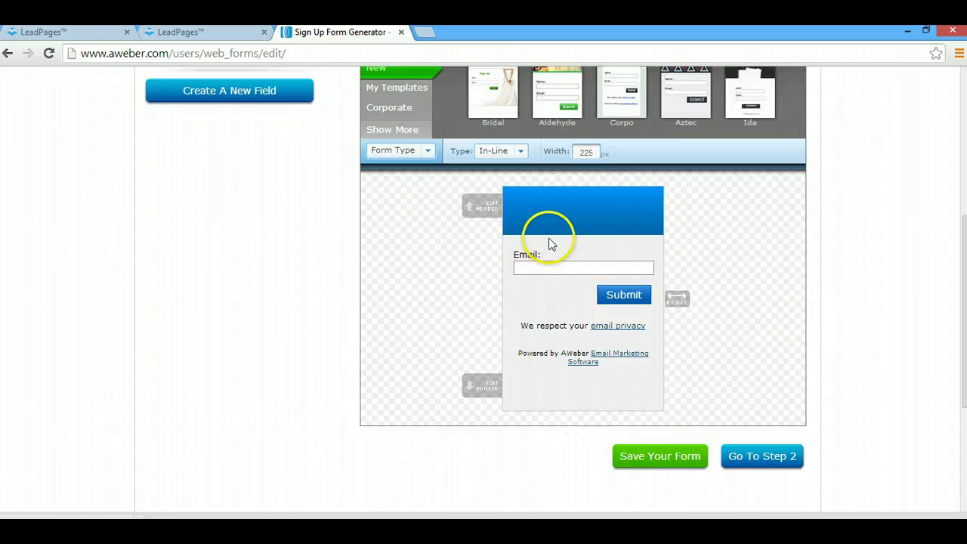
click(639, 456)
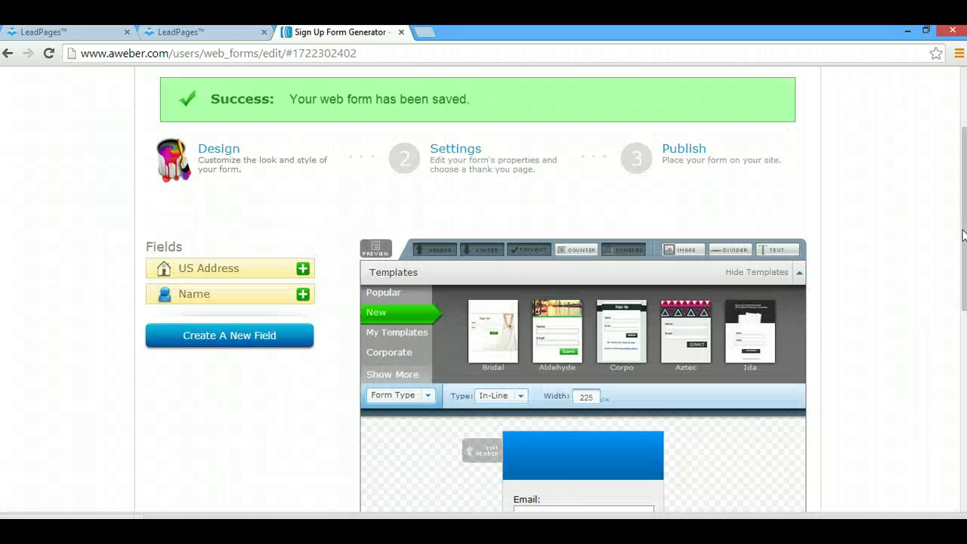
Clear the default form name and set a custom Thank You page using the LeadPages thank-you URL.
scroll(963, 236, down, 4)
click(792, 400)
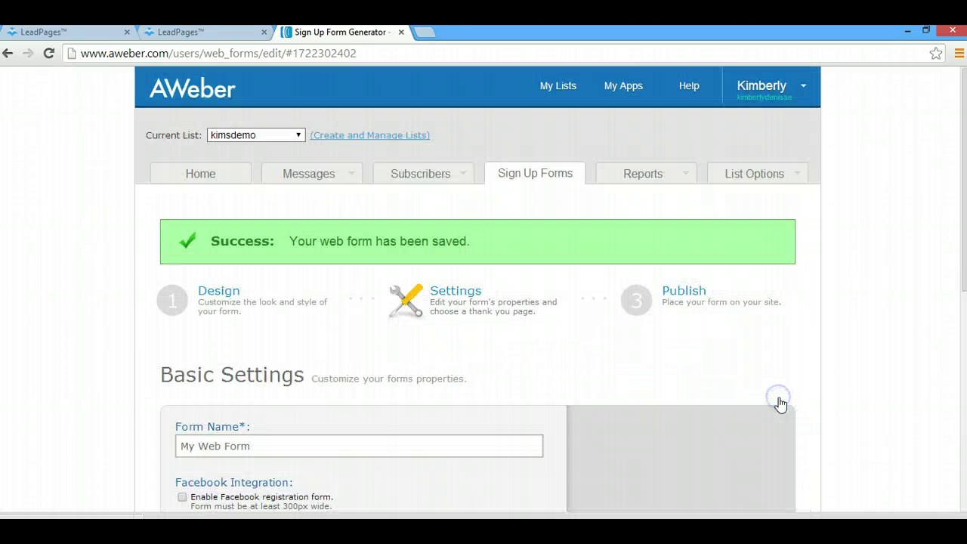
drag(957, 243, 961, 284)
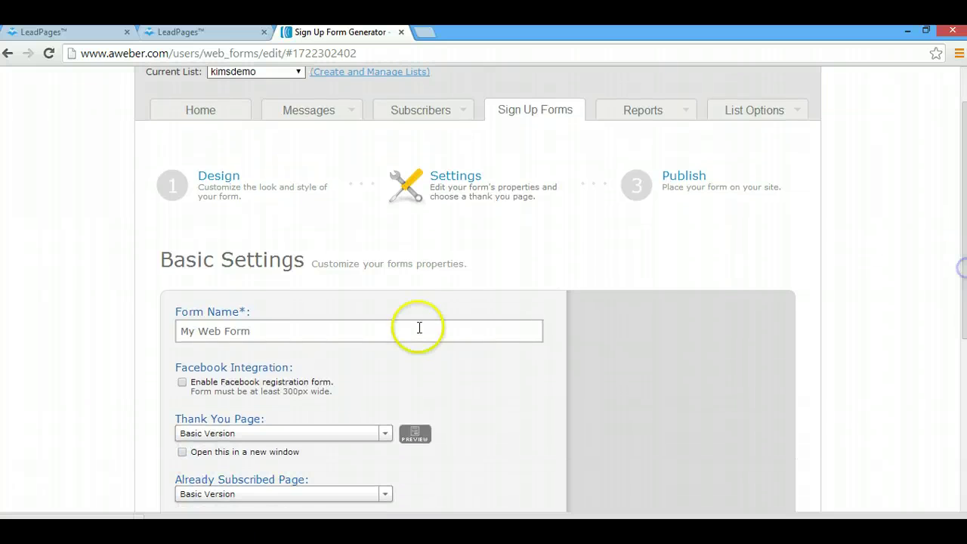
click(420, 327)
key(ctrl+a)
key(BackSpace)
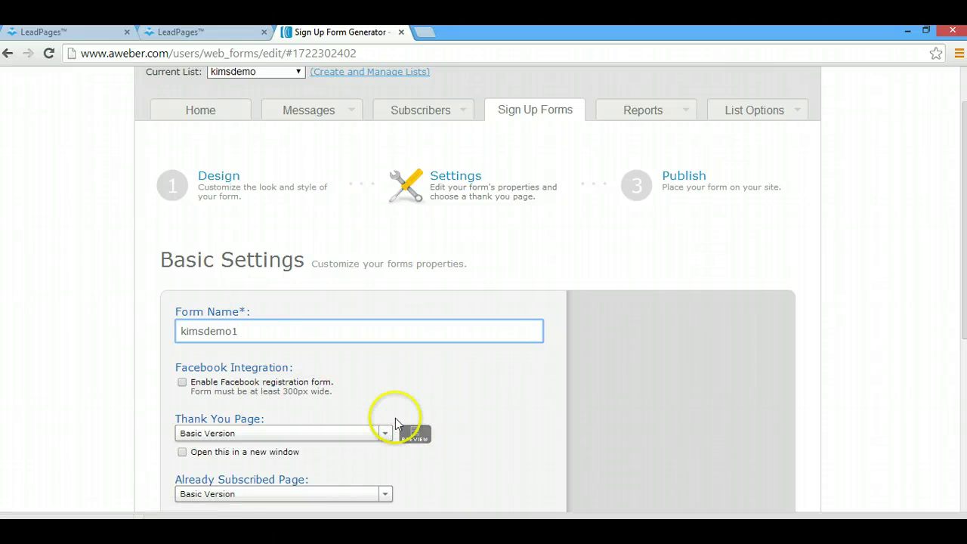
click(386, 440)
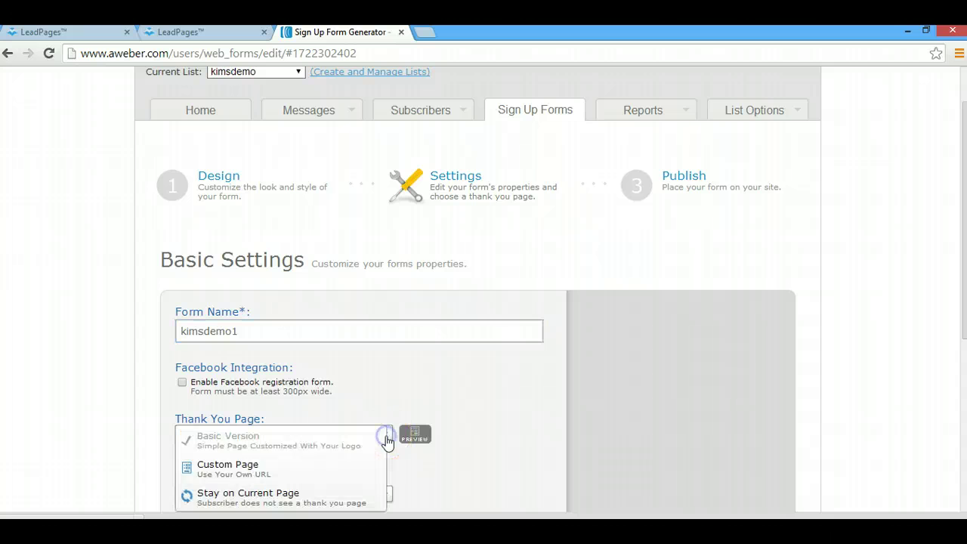
click(290, 470)
click(275, 460)
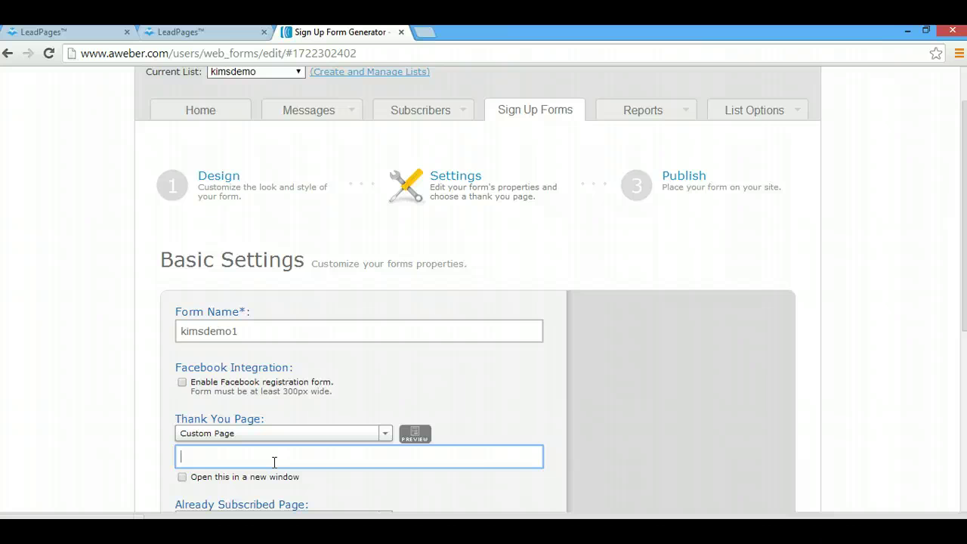
text(https://legacywealth.leadpages.net/residualincomeuthanks/)
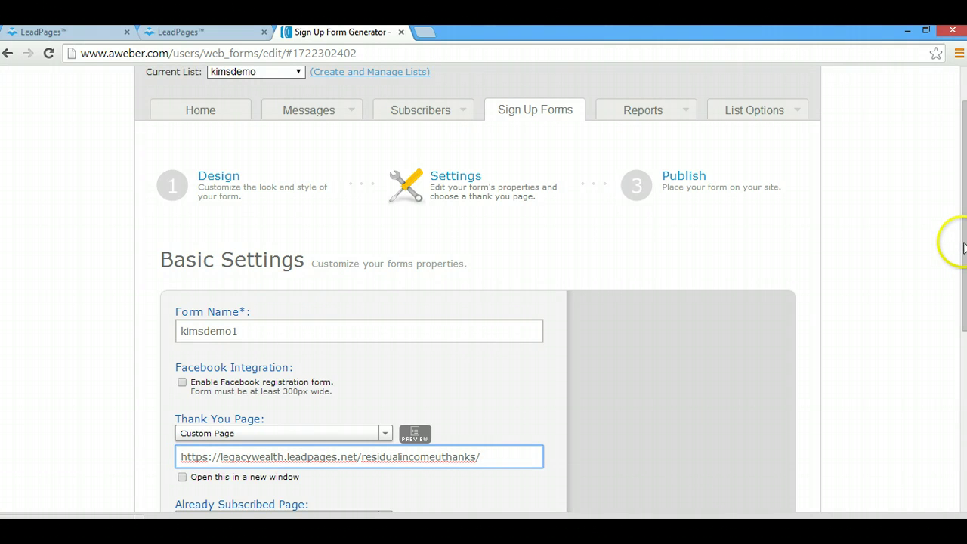
Send already-subscribed visitors to the same custom thank-you URL and save the form.
scroll(960, 249, down, 3)
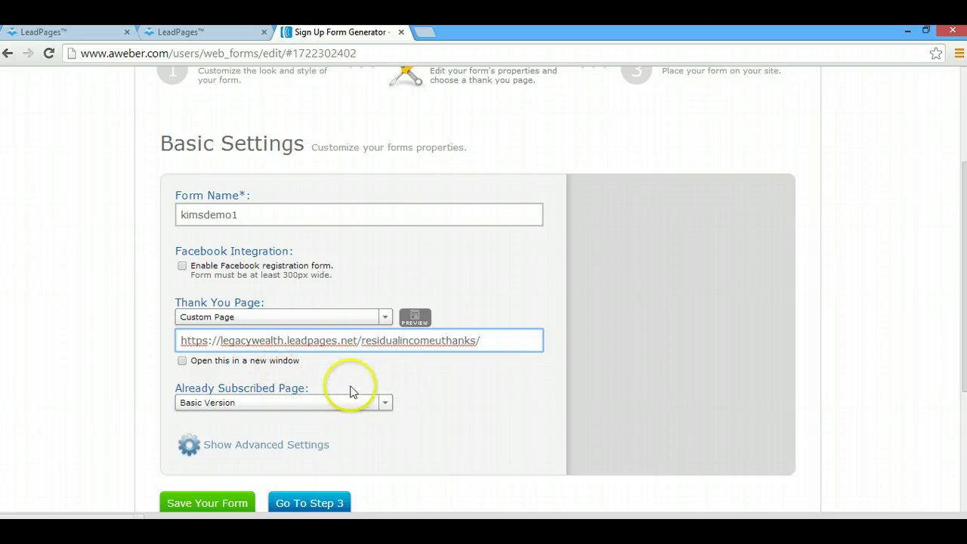
click(386, 404)
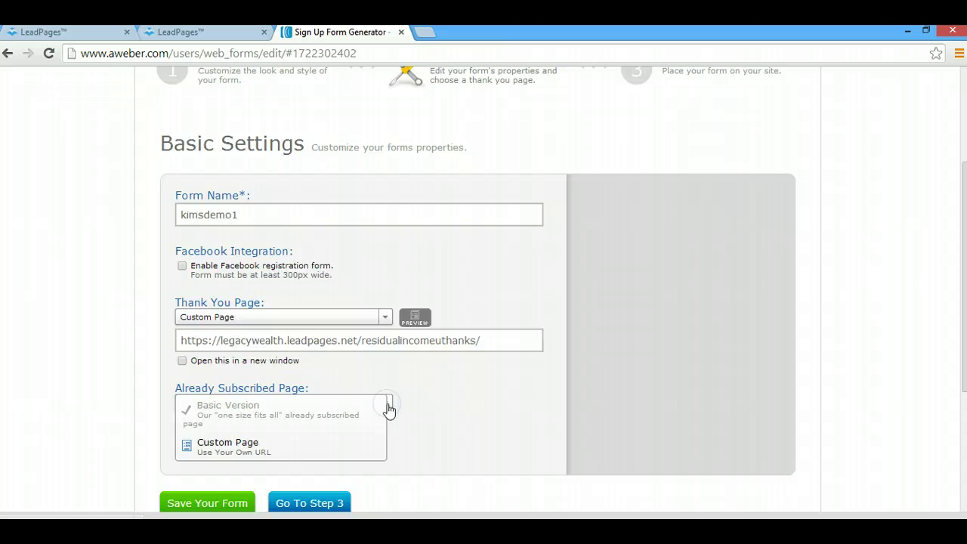
click(280, 450)
click(246, 427)
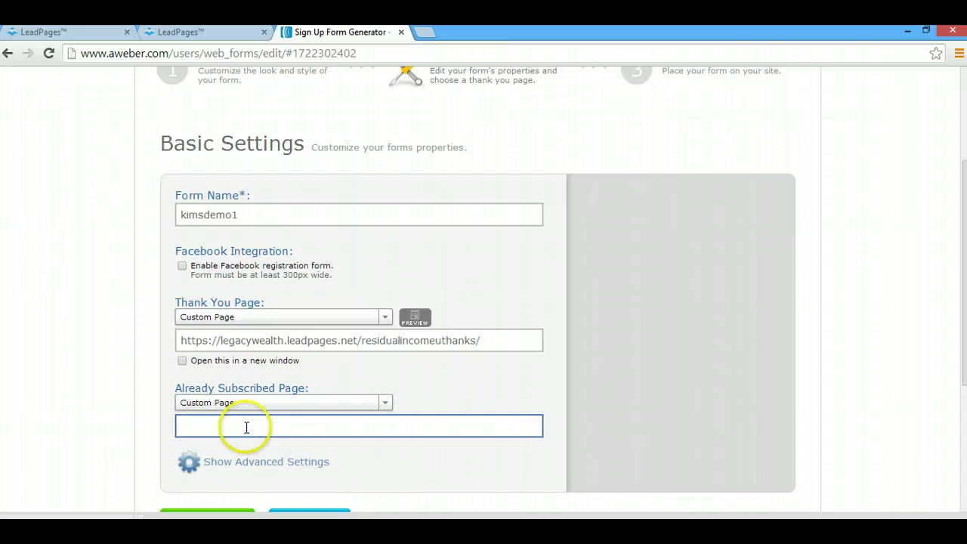
click(245, 427)
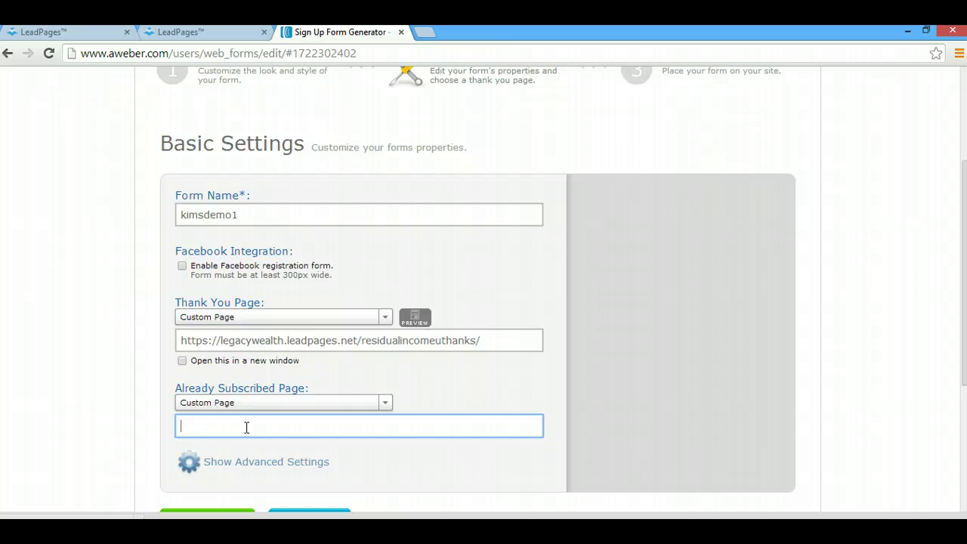
text(https://legacywealth.leadpages.net/residualincomeuthanks/)
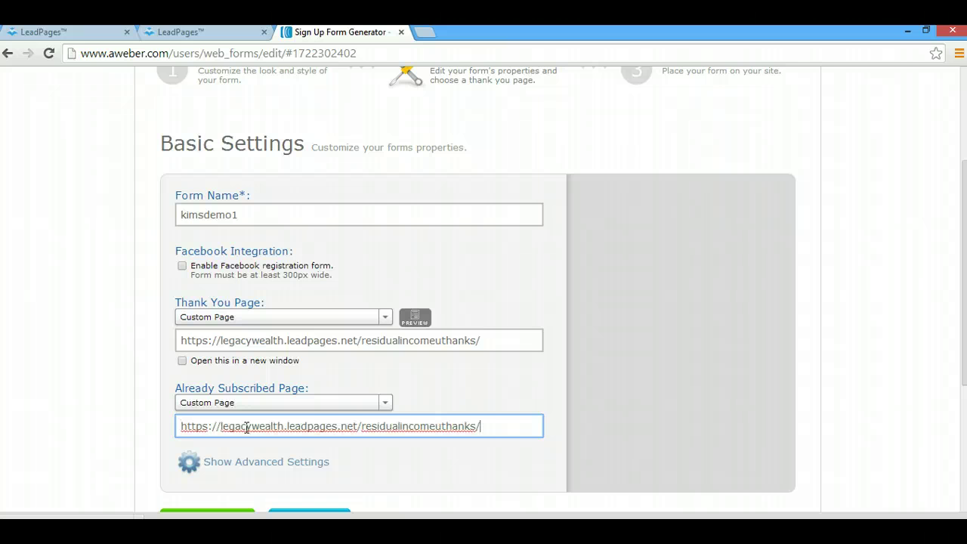
drag(957, 308, 963, 368)
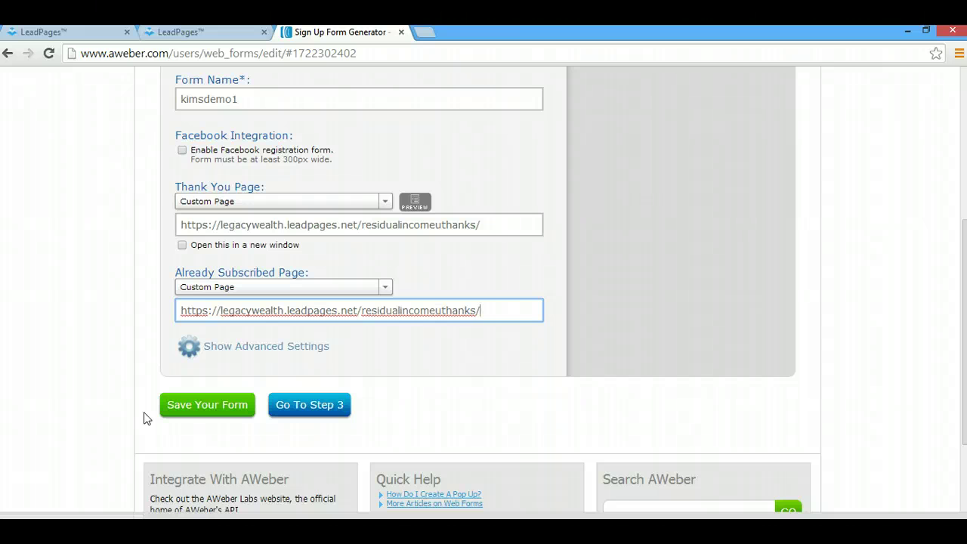
click(190, 408)
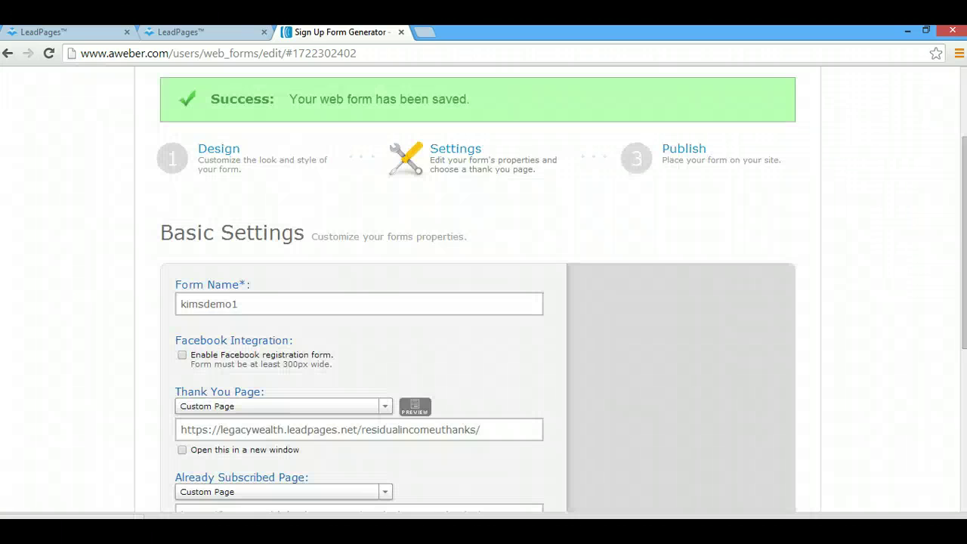
scroll(626, 369, down, 4)
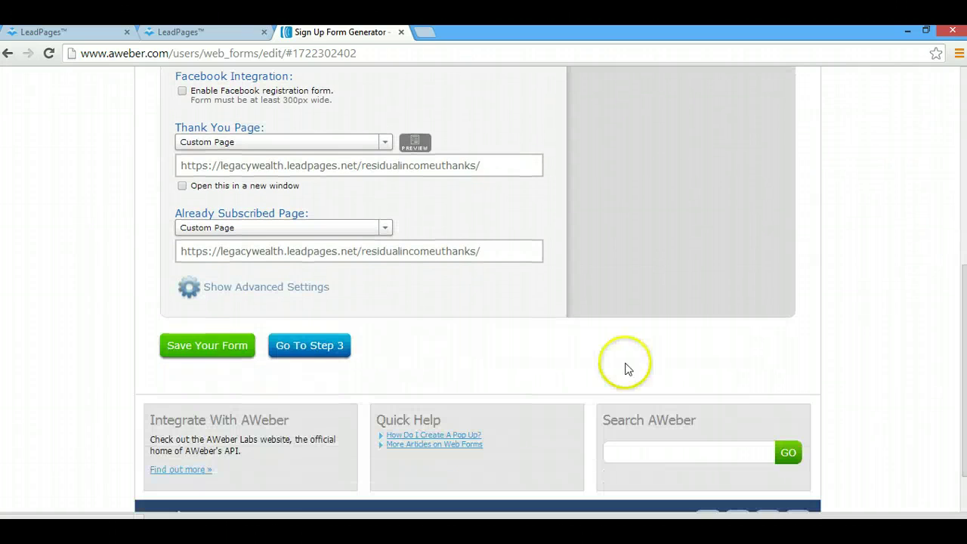
click(335, 351)
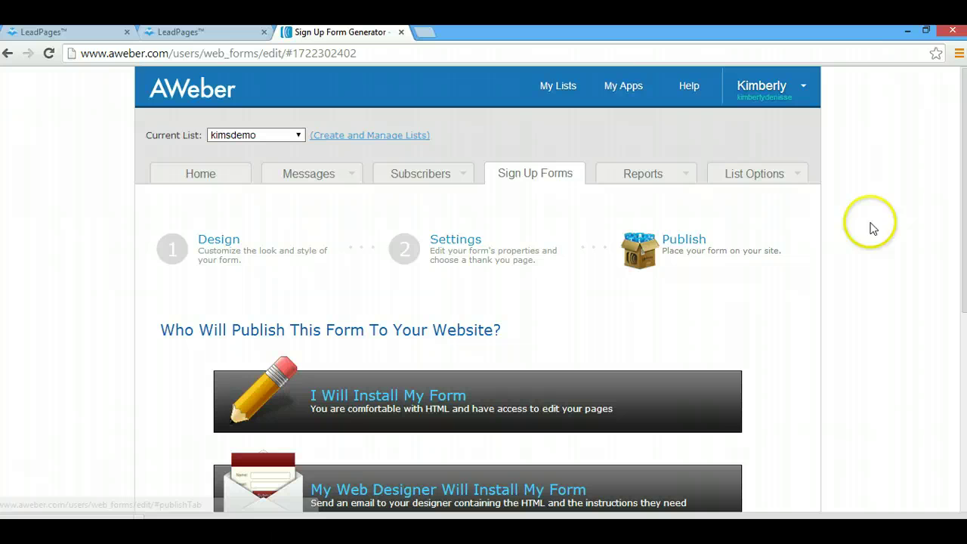
drag(958, 195, 962, 309)
click(441, 381)
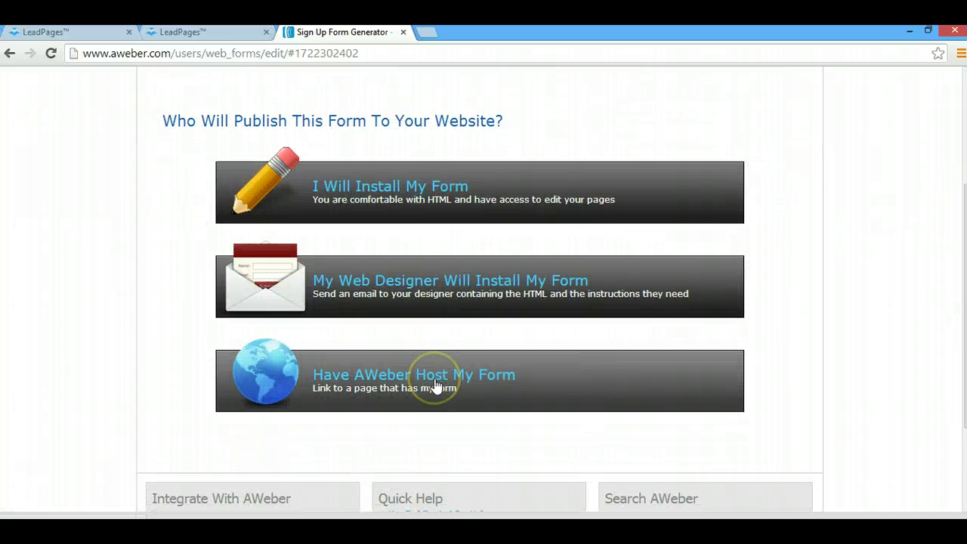
click(464, 374)
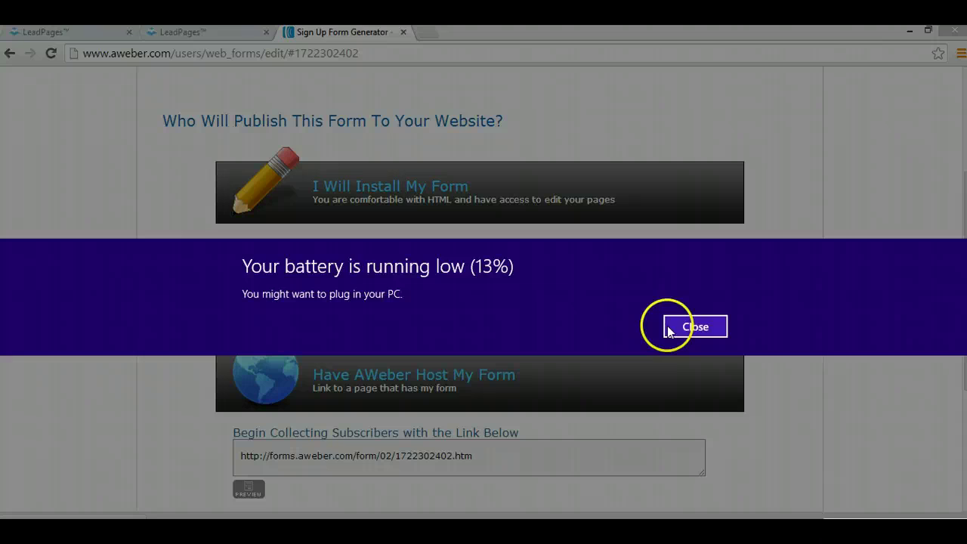
click(696, 334)
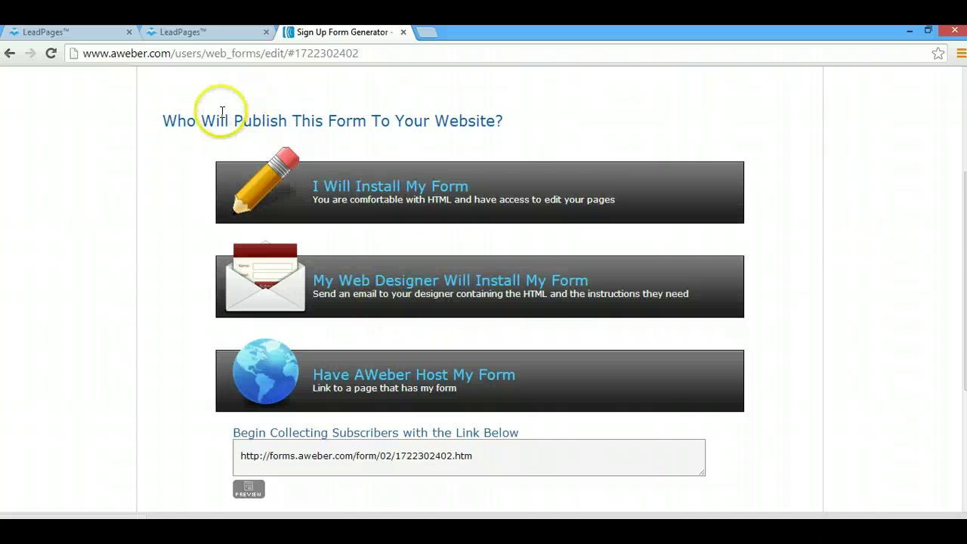
Back in LeadPages, reload the AWeber forms and connect the opt-in form to kimsdemo1.
click(176, 31)
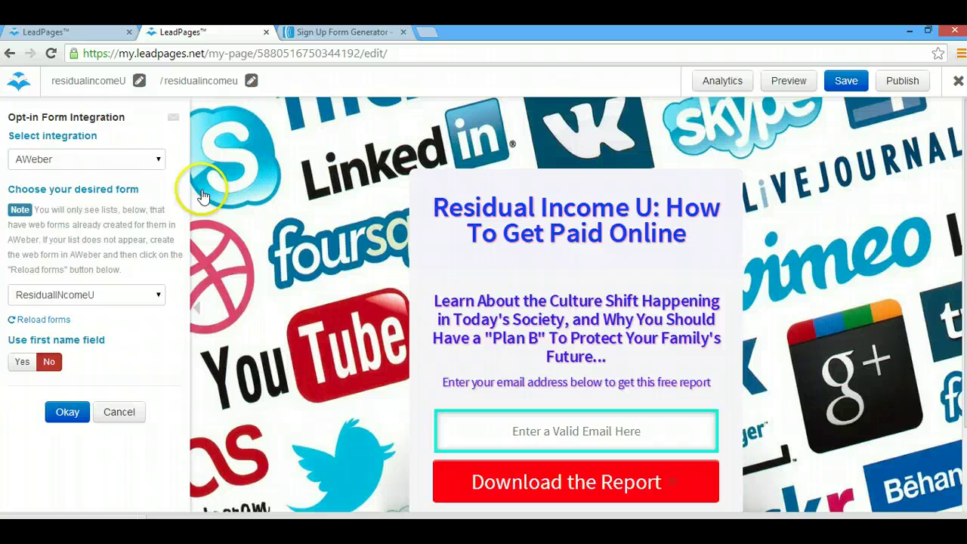
click(42, 321)
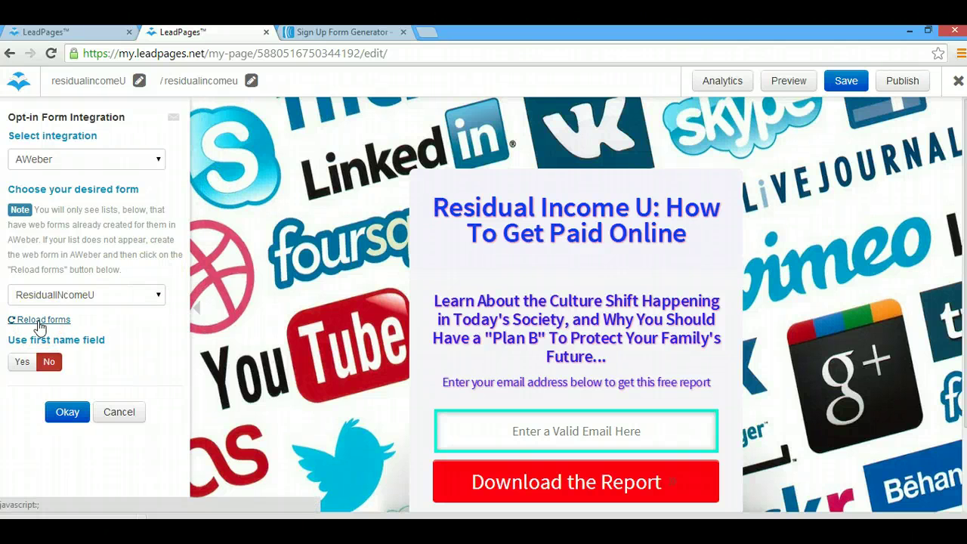
click(39, 322)
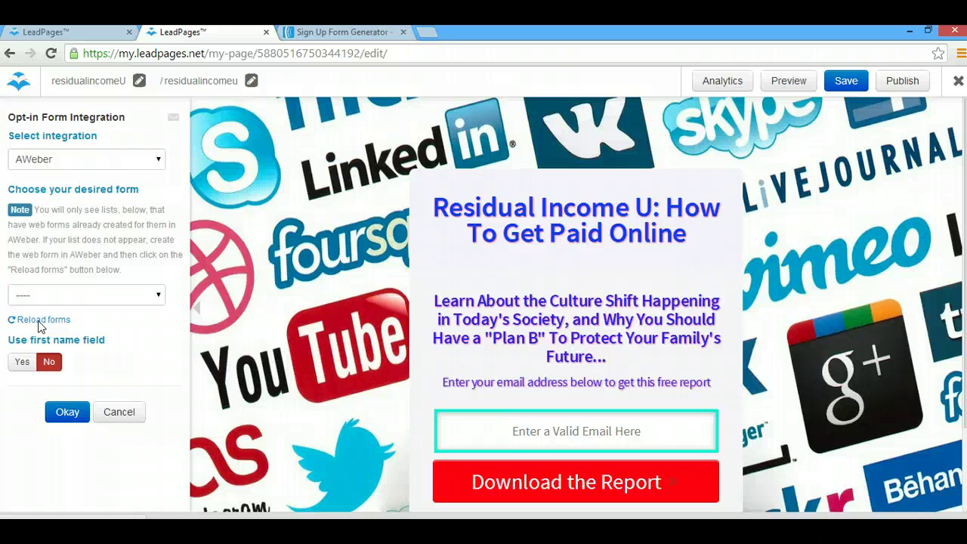
click(157, 295)
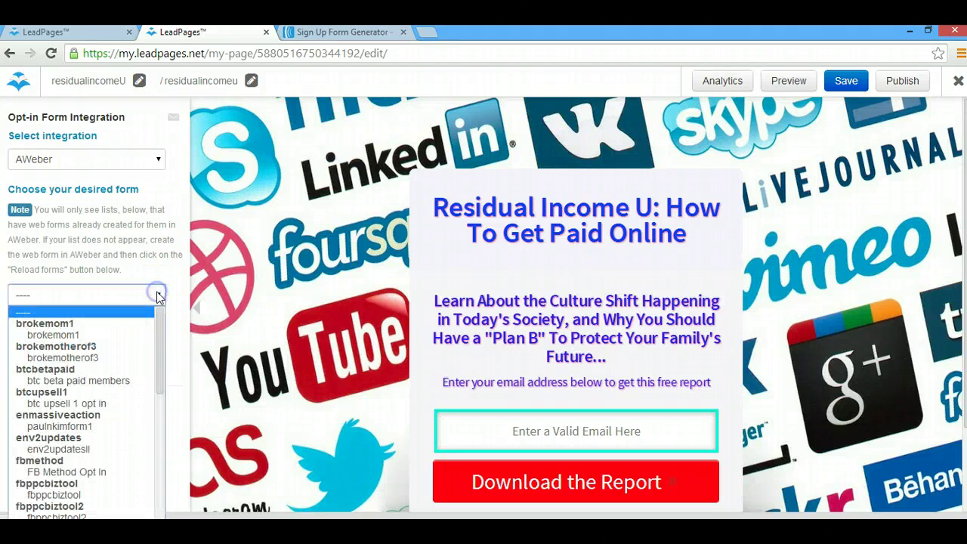
drag(159, 323, 152, 404)
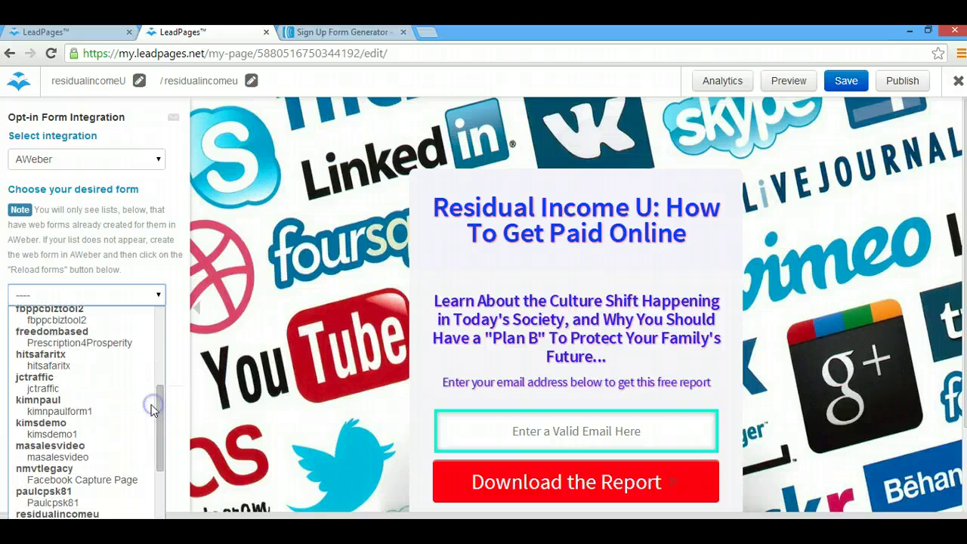
click(76, 434)
click(72, 420)
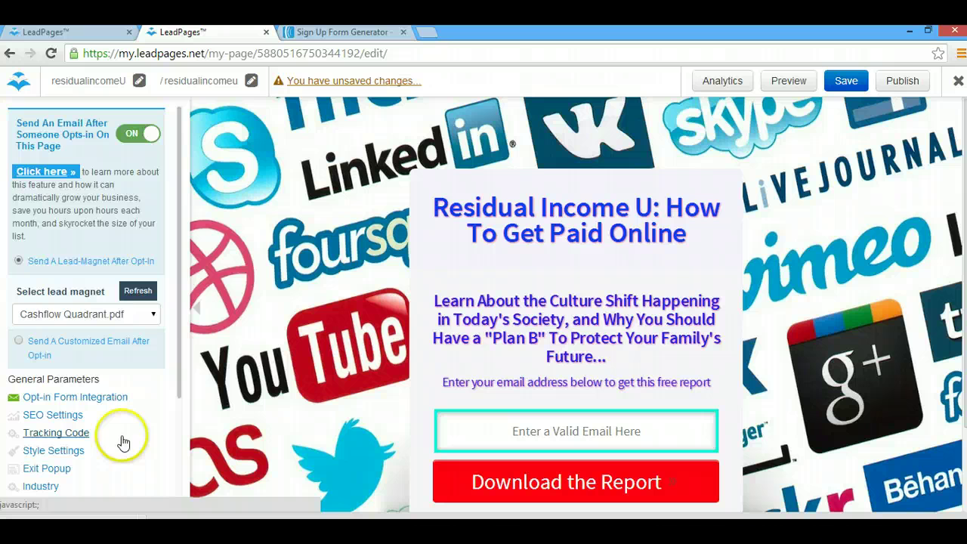
Keep Cashflow Quadrant.pdf as the lead magnet and save the opt-in page.
click(154, 314)
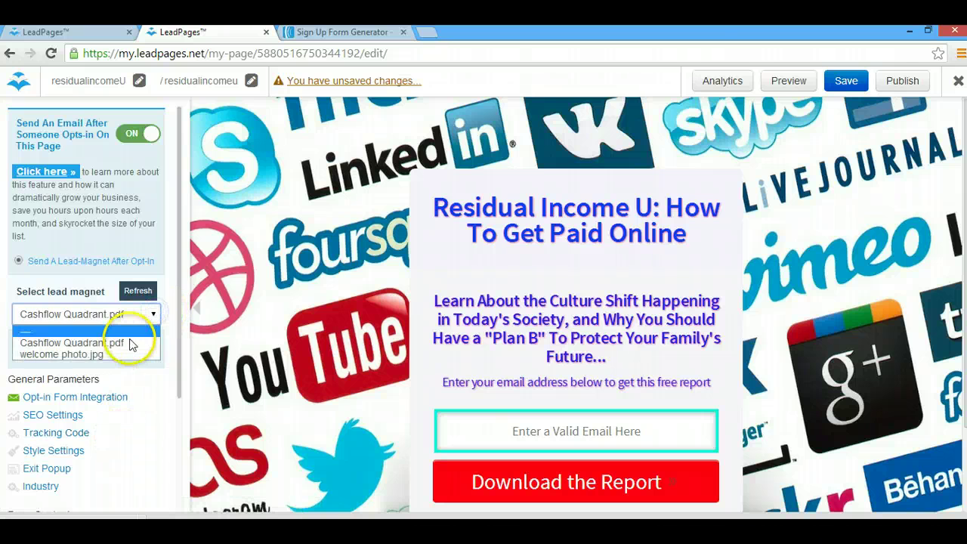
click(157, 308)
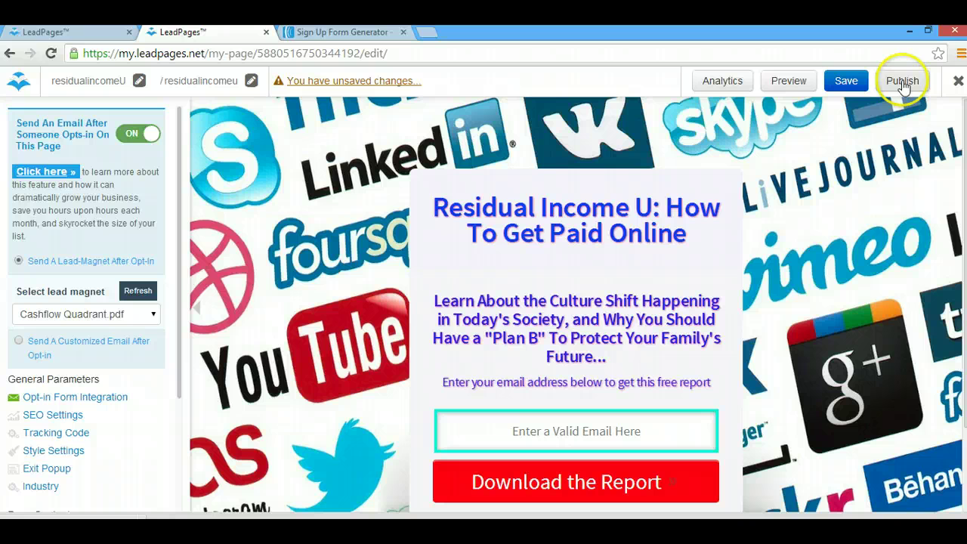
click(849, 88)
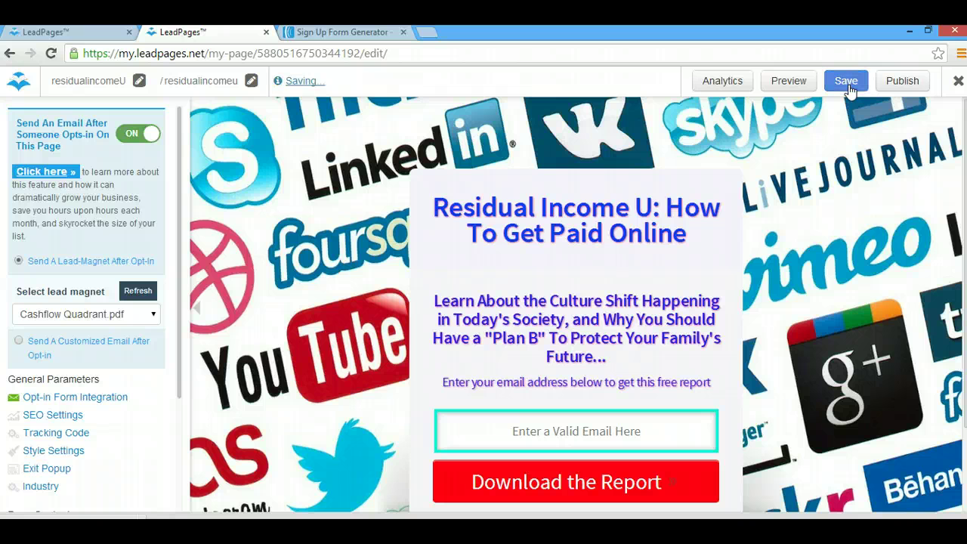
click(851, 83)
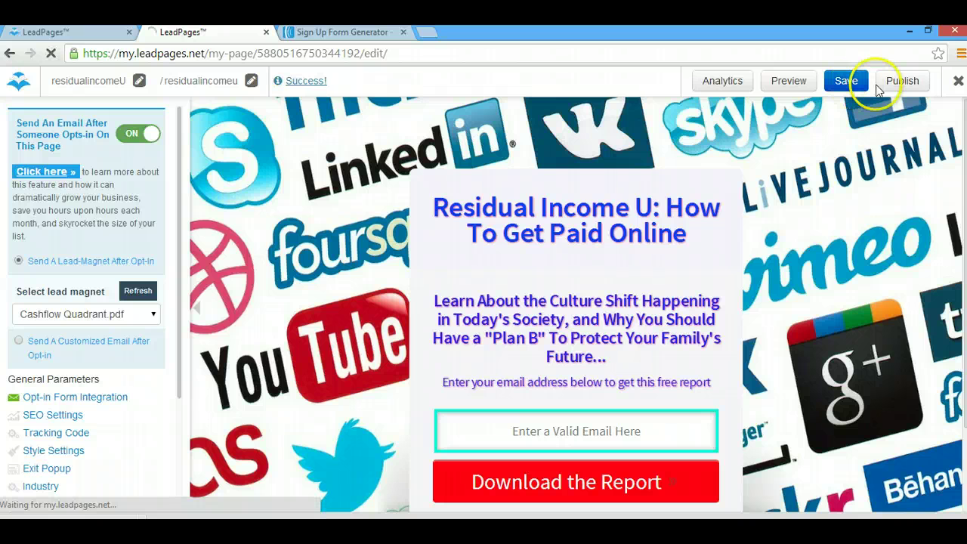
click(900, 88)
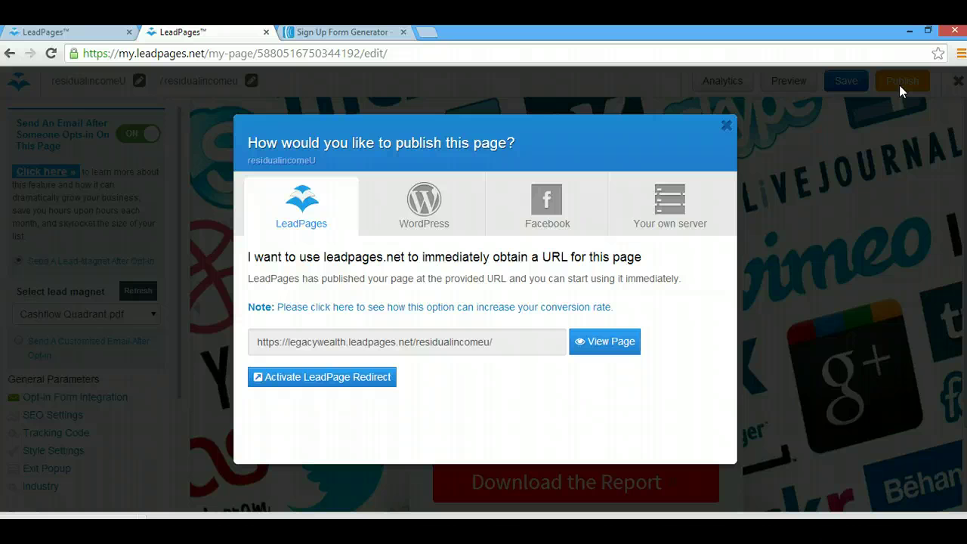
click(490, 349)
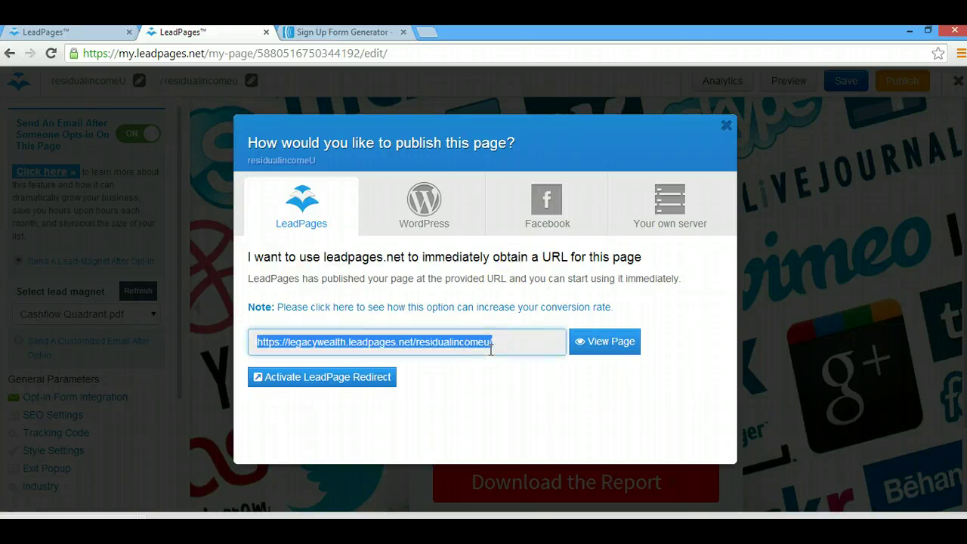
drag(491, 349, 274, 356)
Dismiss the publish dialog to get back to the Residual Income U page editor.
click(726, 128)
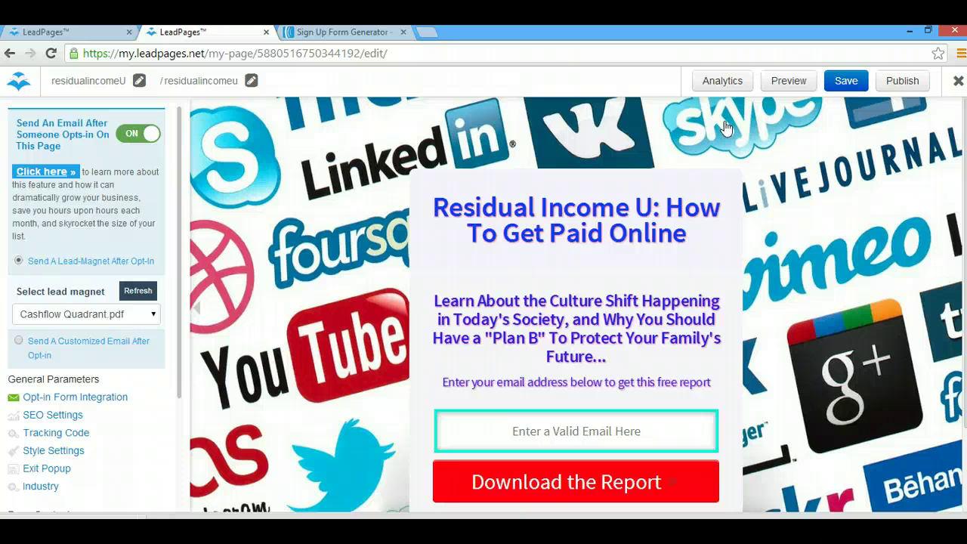